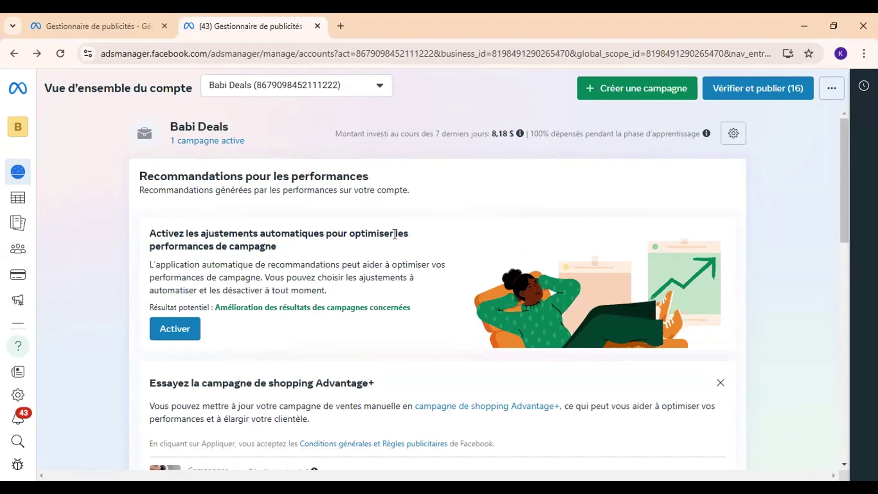
Start a new custom audience in the Audiences section with the website (Site web) as its source
mouse_move(10, 311)
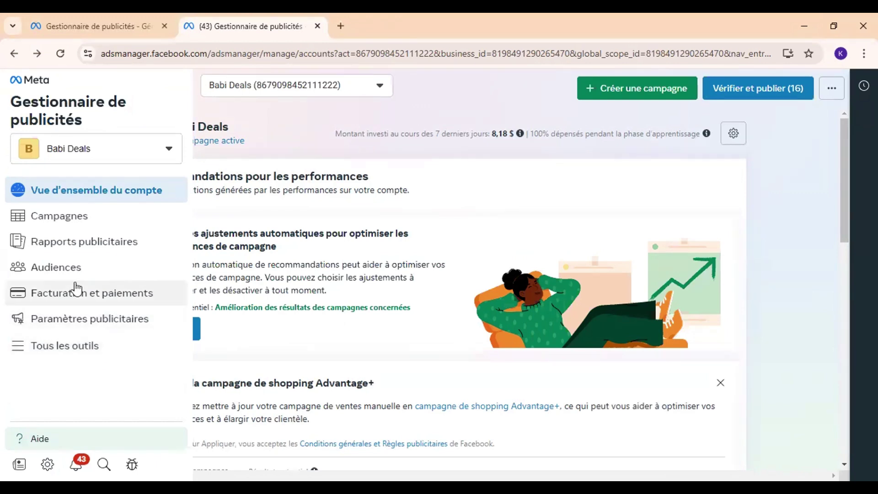
click(68, 270)
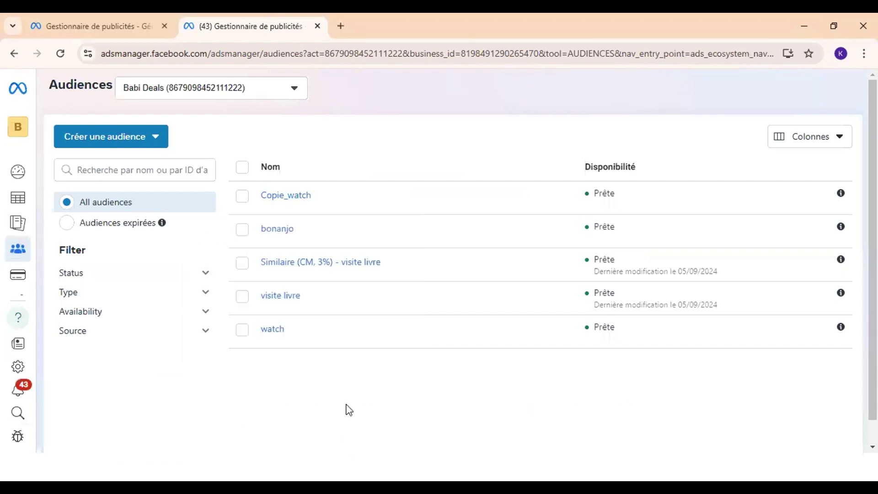
click(134, 140)
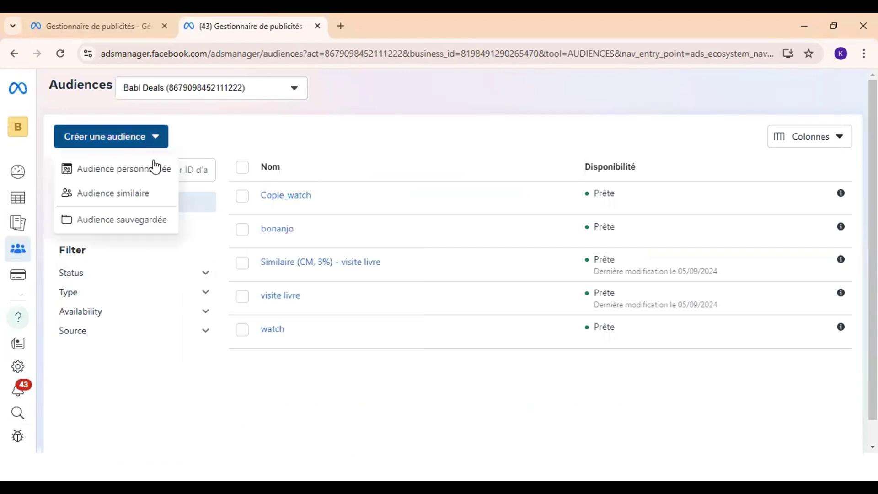
click(133, 179)
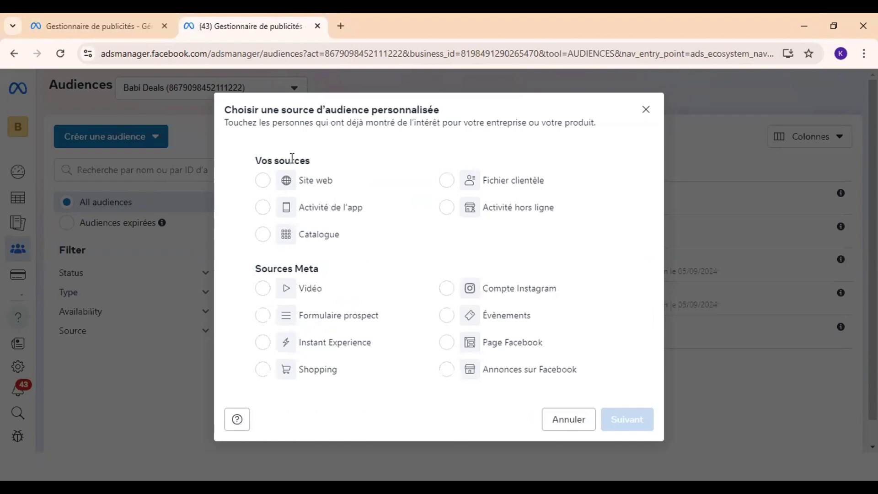
click(319, 182)
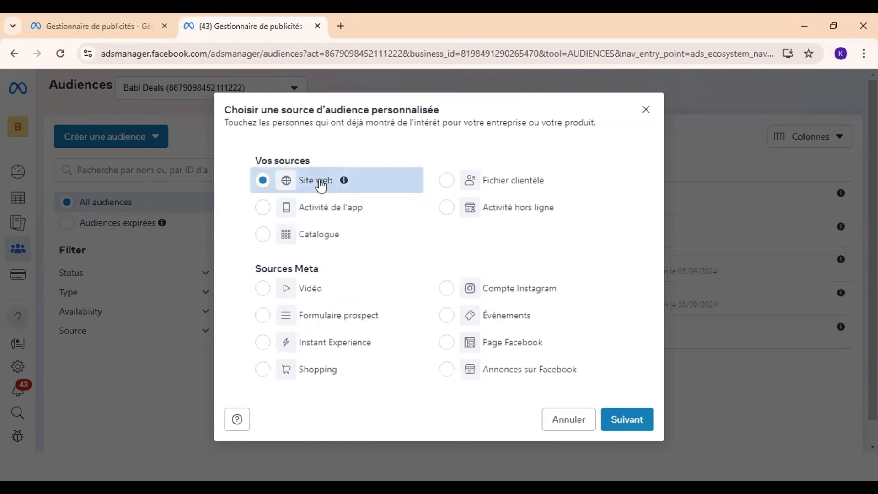
click(625, 420)
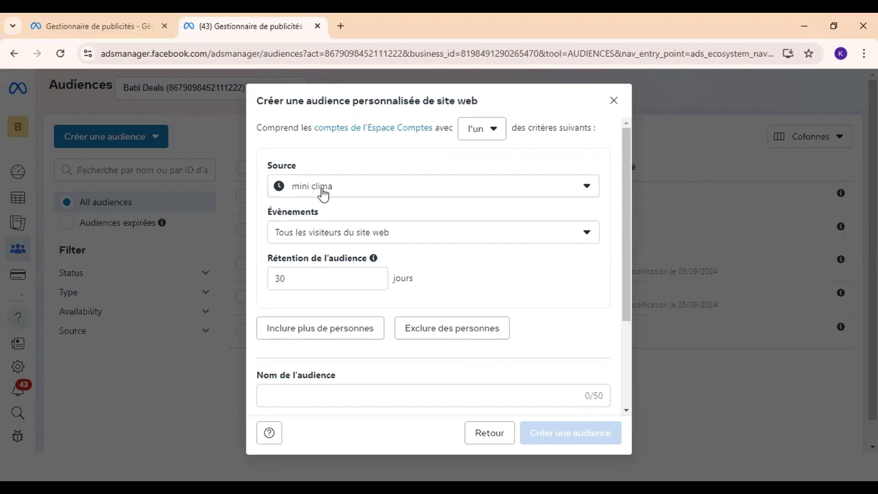
Set the audience source to pack 5 en 1 and review the event choices, keeping "Tous les visiteurs du site web"
click(323, 194)
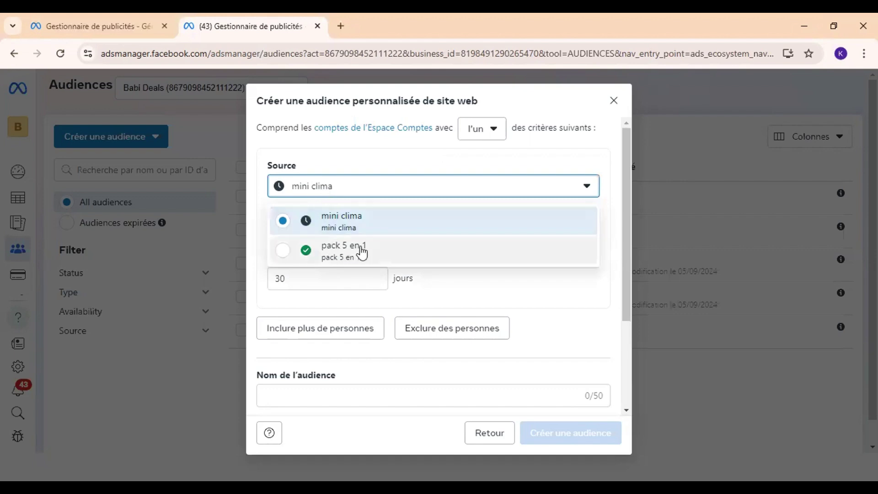
click(337, 255)
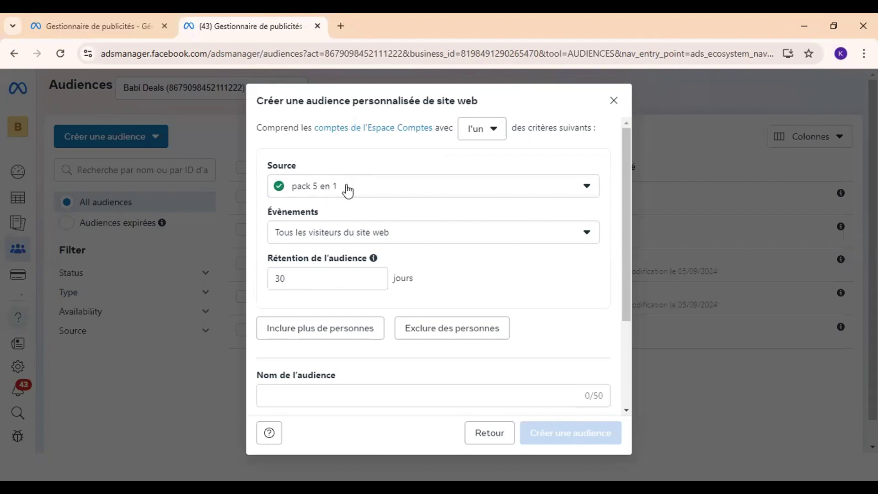
click(351, 231)
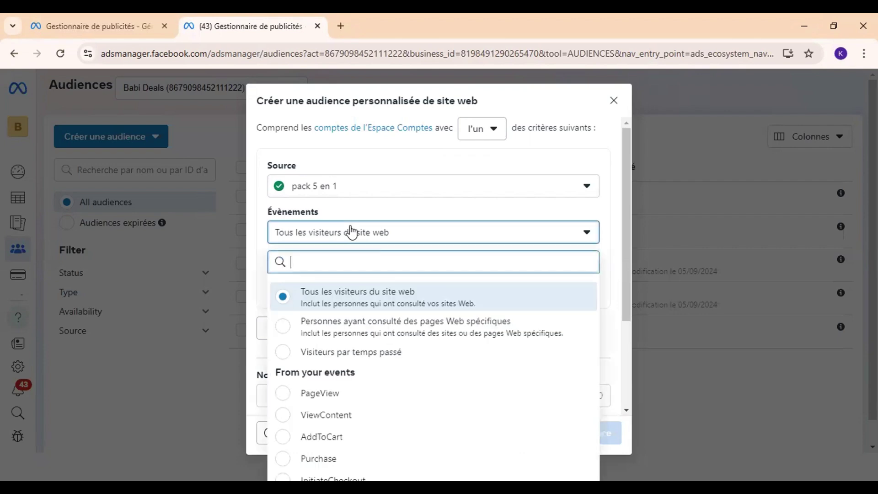
click(349, 230)
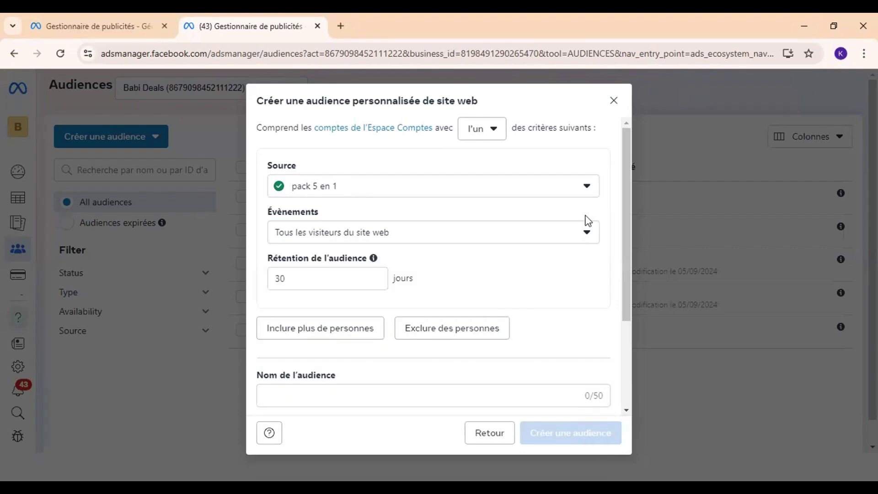
scroll(445, 208, down, 2)
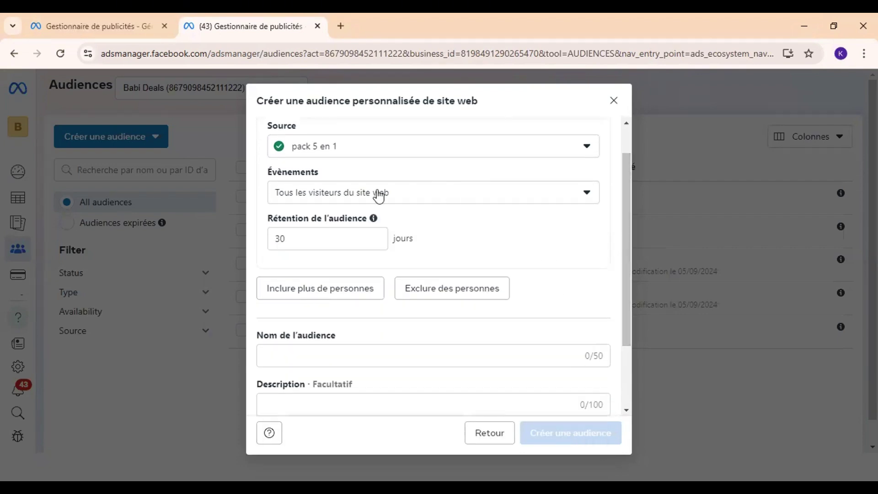
click(348, 195)
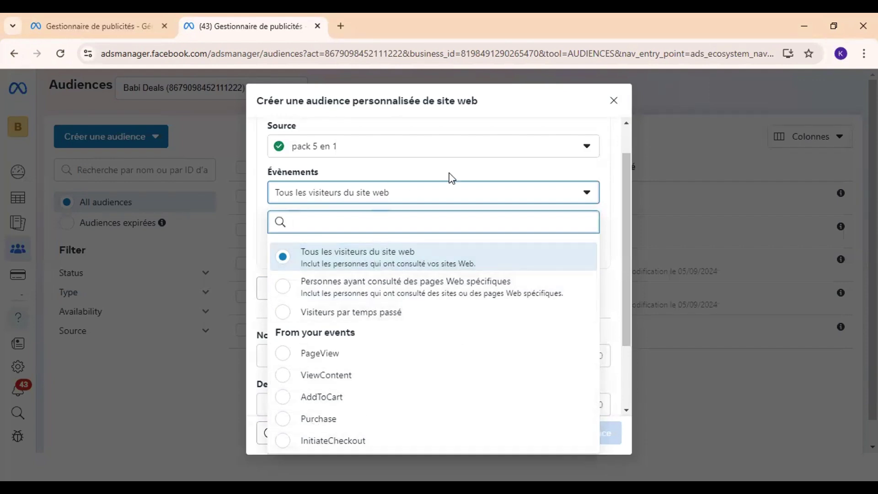
click(464, 168)
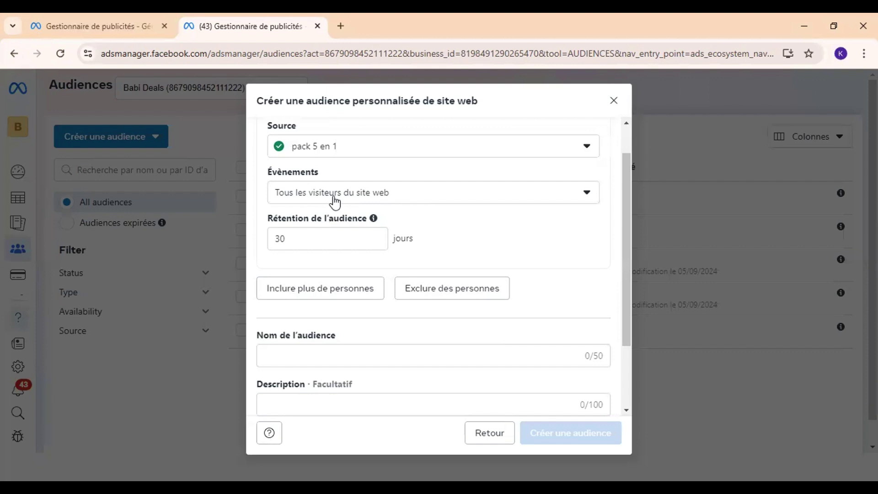
Set the audience retention to 60 days
double_click(315, 242)
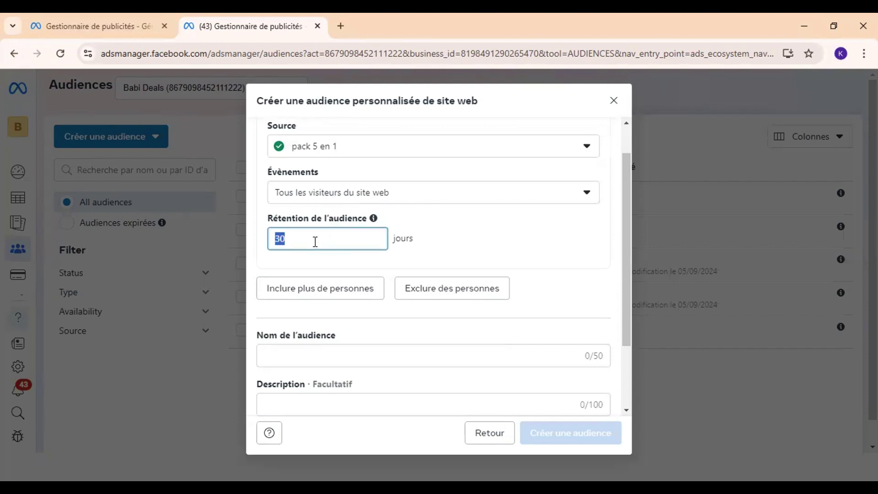
text(-à)
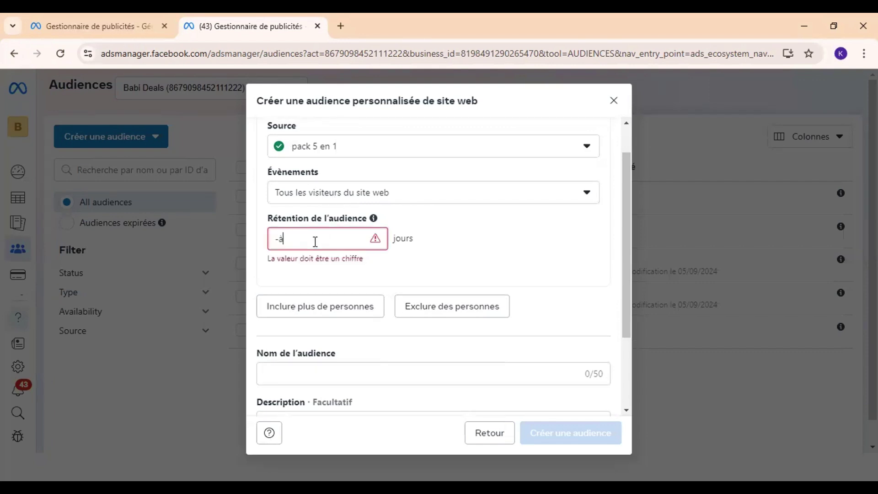
key(BackSpace)
key(BackSpace)
text(60)
click(462, 228)
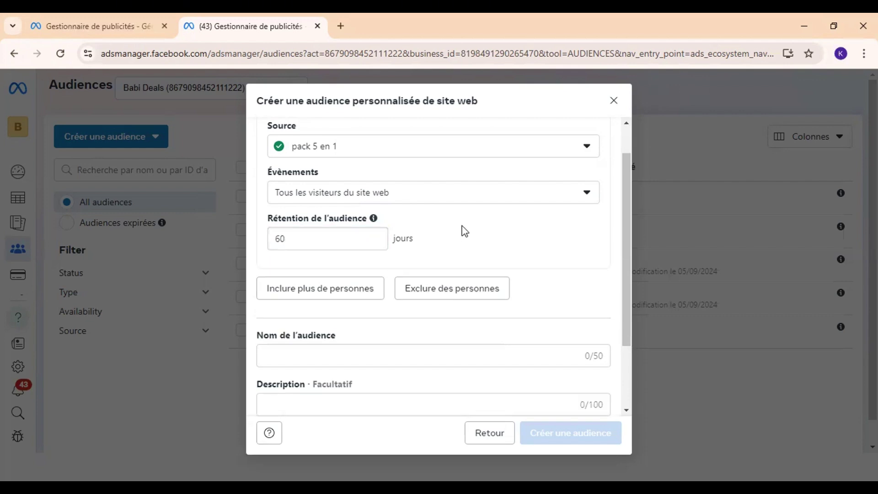
Name the audience RM PACK, create it and finish the creation dialog
drag(623, 251, 626, 347)
click(436, 269)
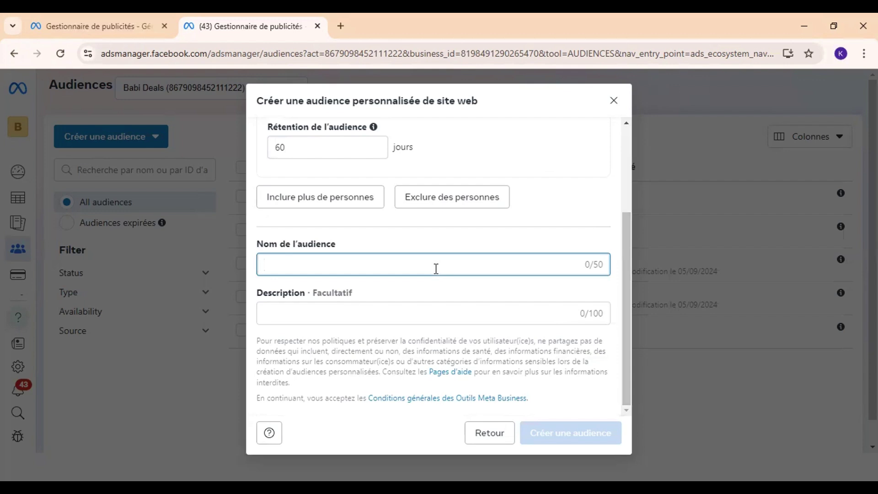
text(RM PAC)
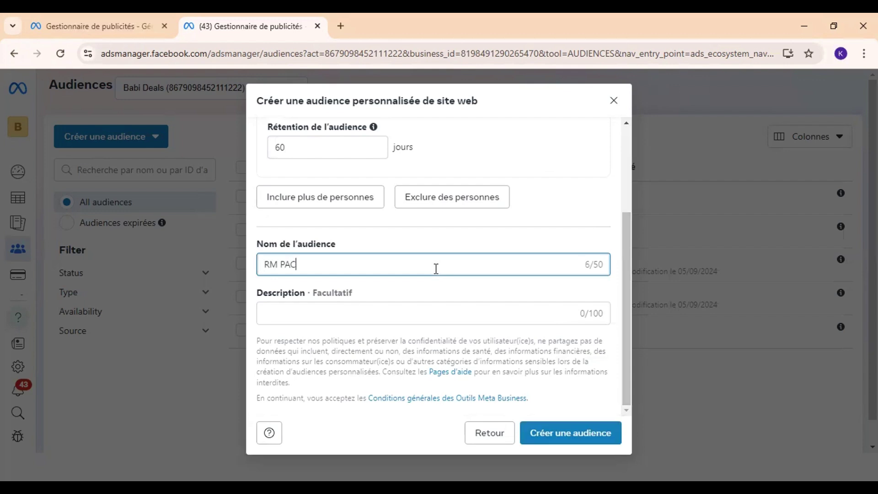
text(K)
click(572, 430)
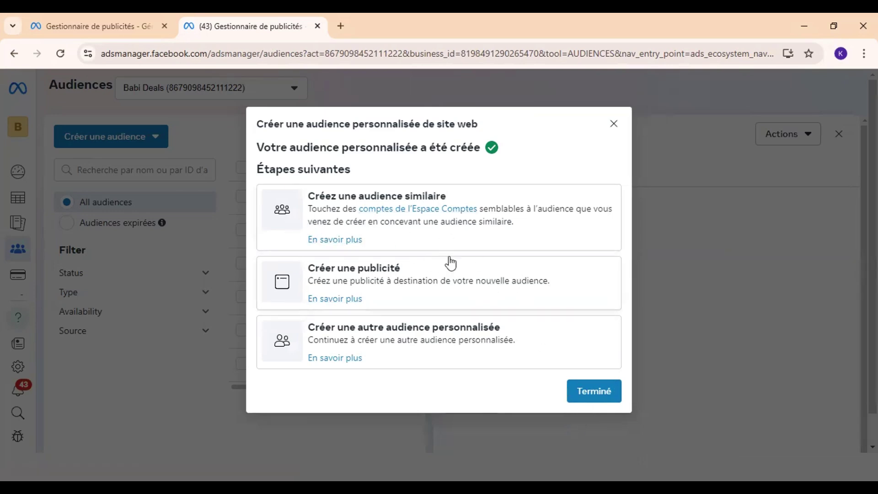
click(643, 393)
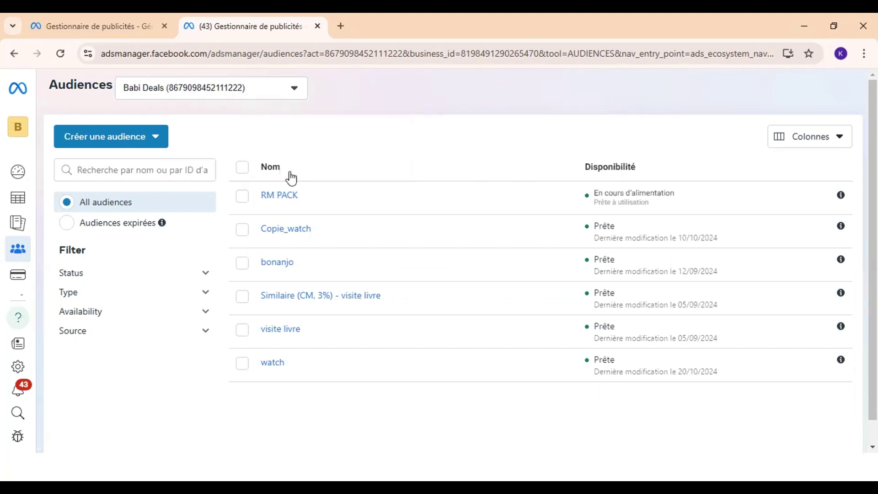
Refresh the audience list and view the summary of the RM PACK audience
click(60, 55)
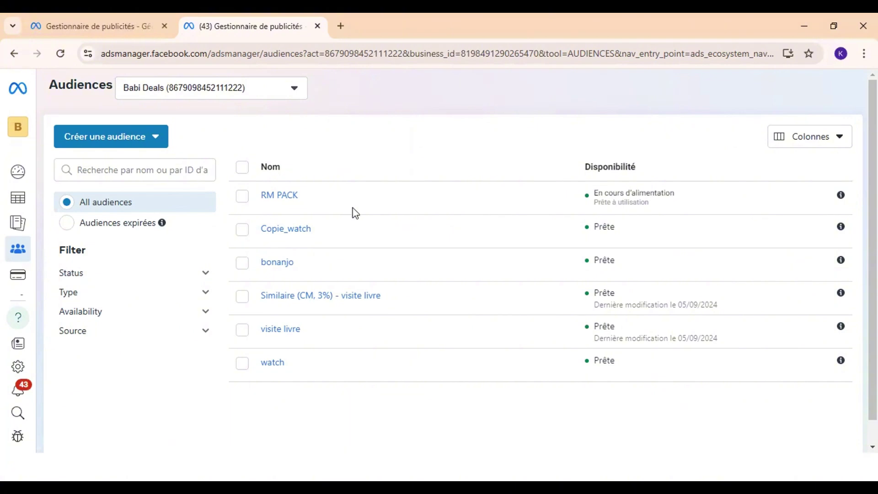
mouse_move(288, 198)
click(242, 198)
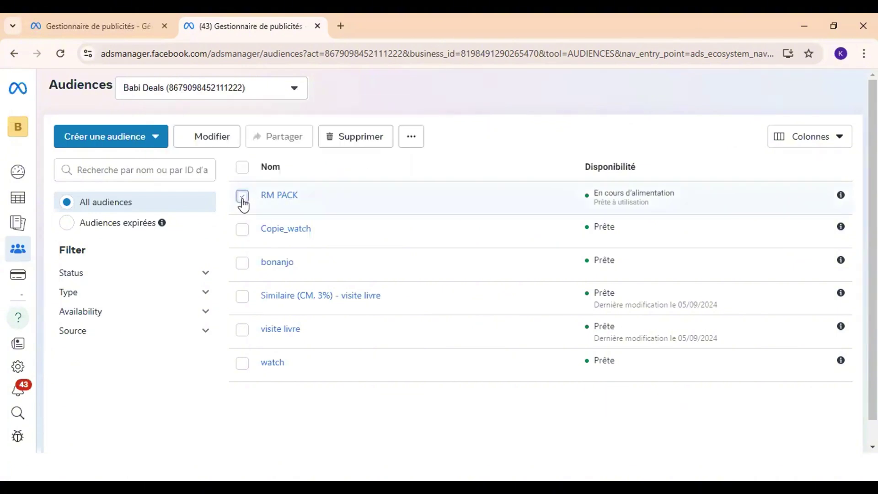
click(279, 196)
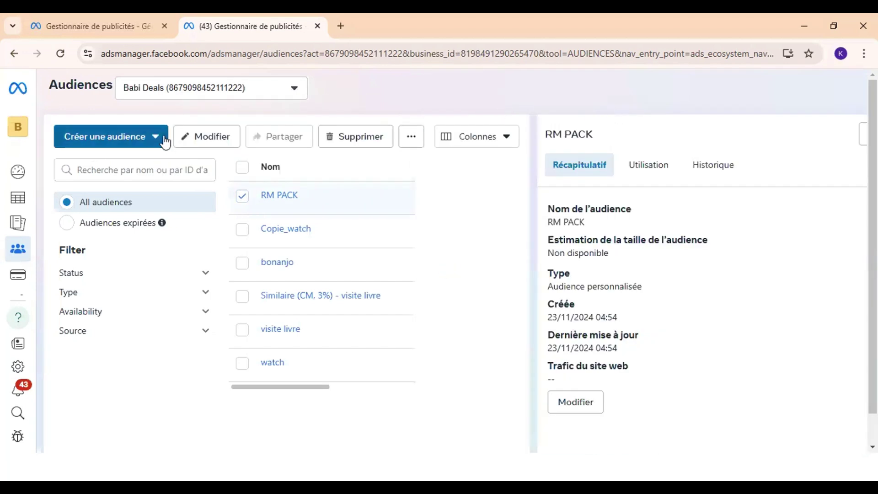
Start a new lookalike audience (Audience similaire) and browse the value-based and other sources available for it
click(150, 143)
click(141, 192)
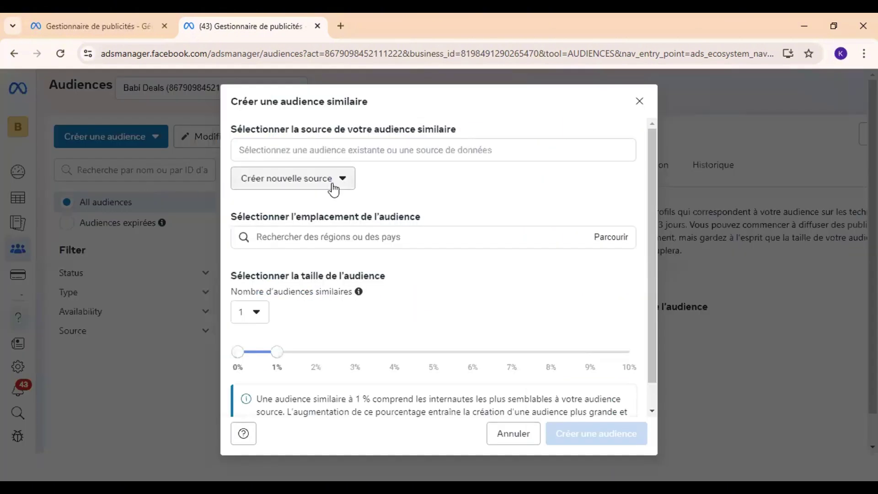
click(349, 150)
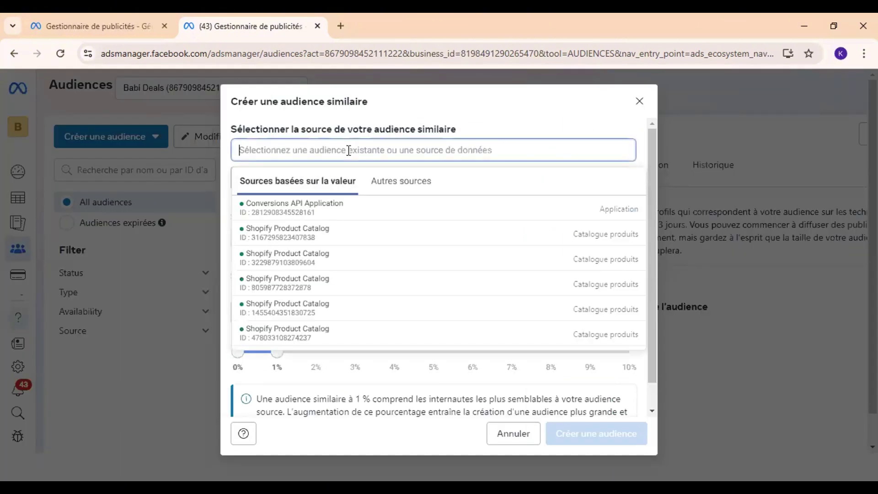
scroll(360, 214, down, 2)
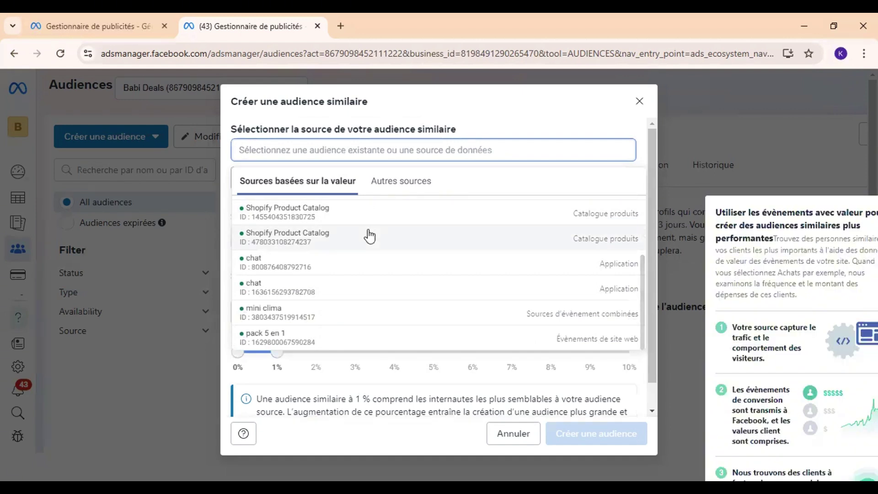
scroll(366, 234, up, 2)
click(385, 183)
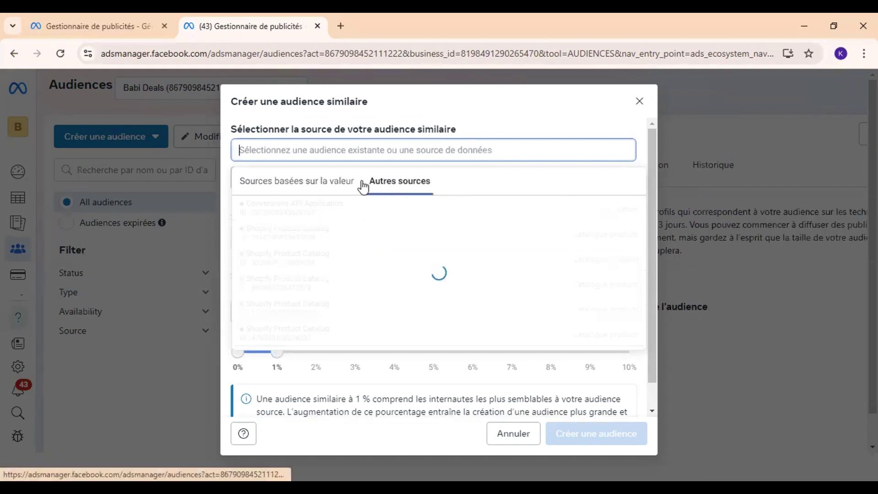
click(349, 185)
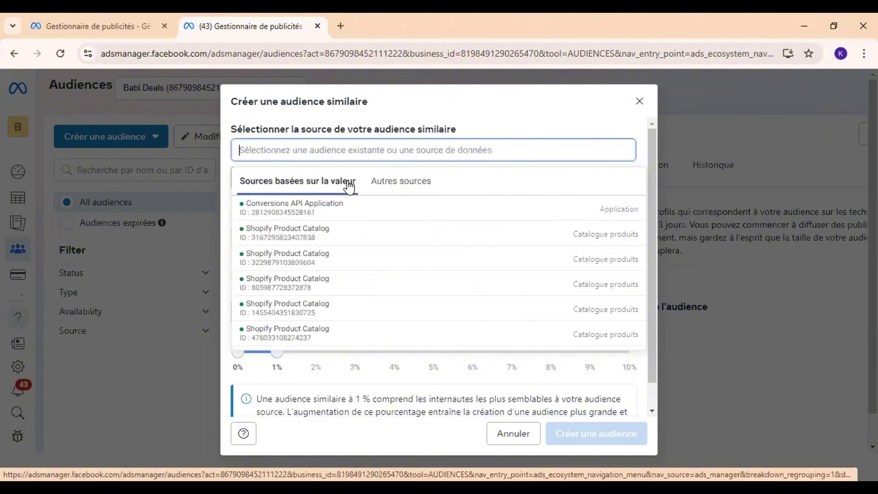
Choose the pack 5 en 1 website events as the lookalike audience's source and review the resulting event options
scroll(342, 249, down, 5)
click(306, 338)
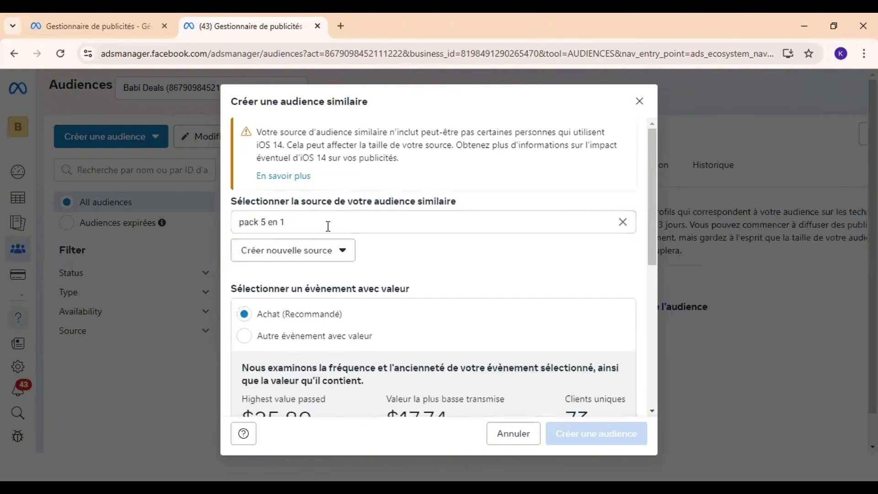
scroll(376, 220, down, 3)
scroll(361, 215, up, 3)
Replace the lookalike audience's source with the custom audience RM PACK, searching for RM among the other sources
click(338, 218)
triple_click(306, 222)
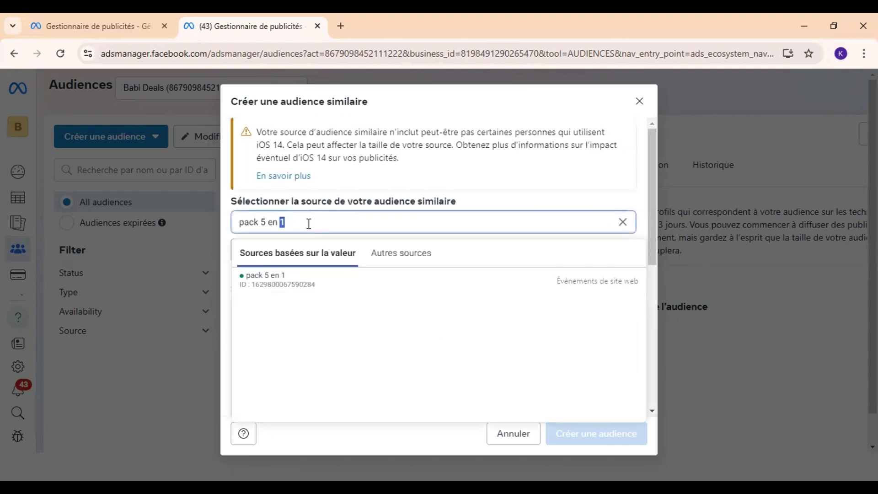
key(BackSpace)
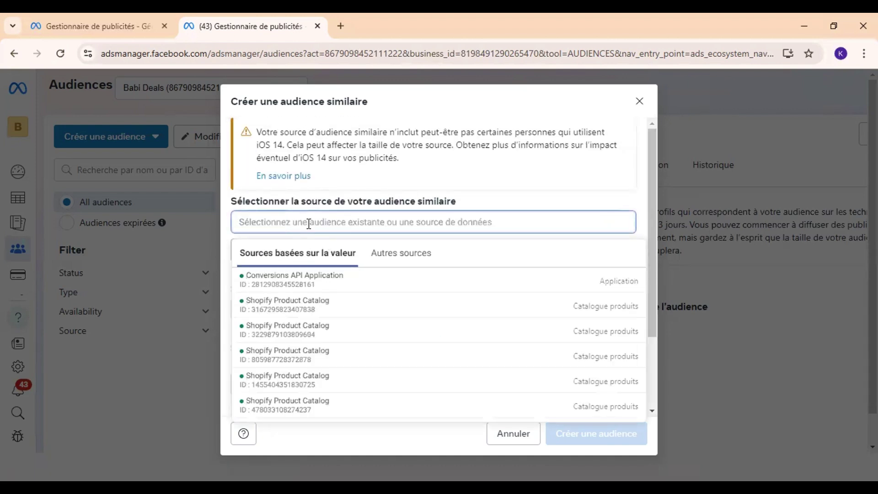
text(1)
key(BackSpace)
text(RM)
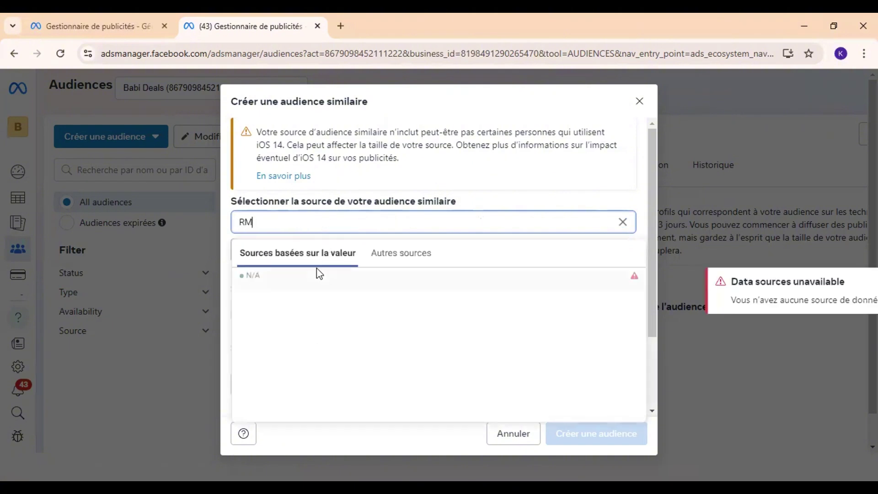
click(400, 256)
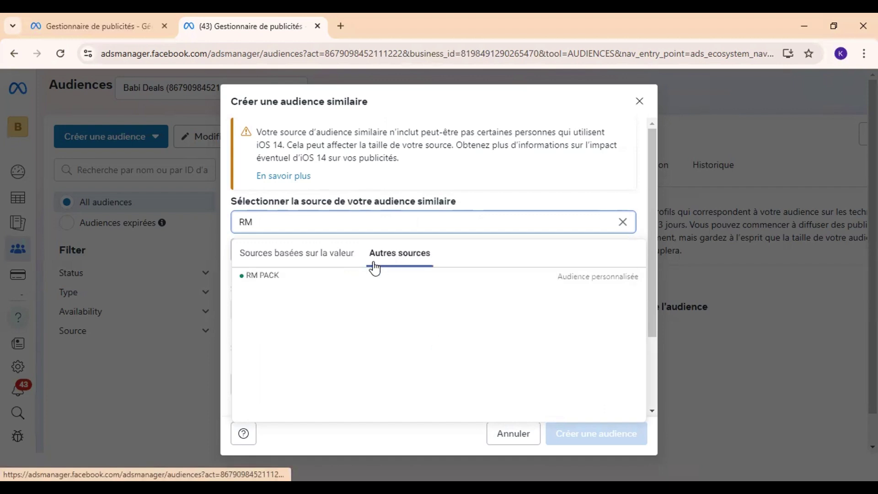
click(342, 279)
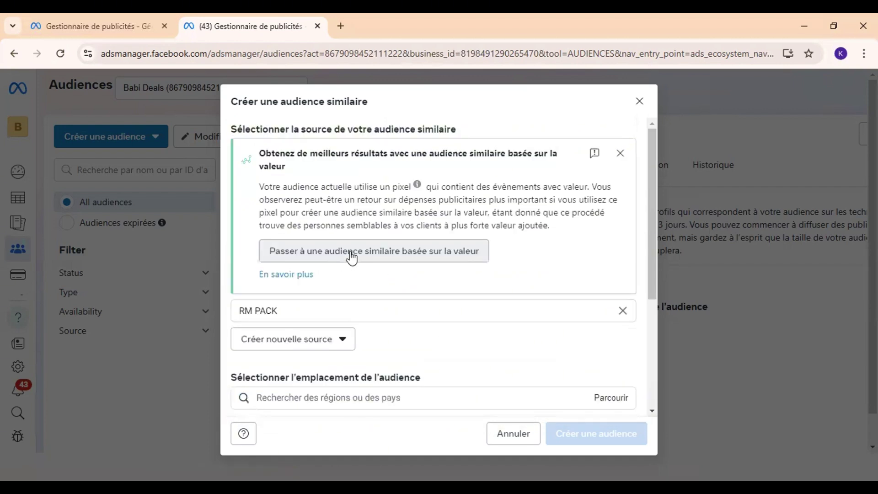
scroll(439, 284, down, 2)
scroll(438, 282, down, 3)
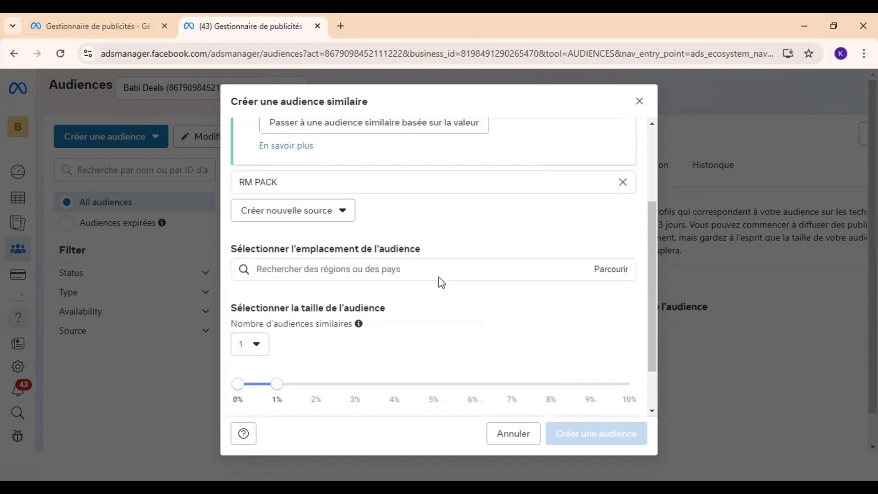
Set the lookalike audience's location to Cameroun
click(370, 210)
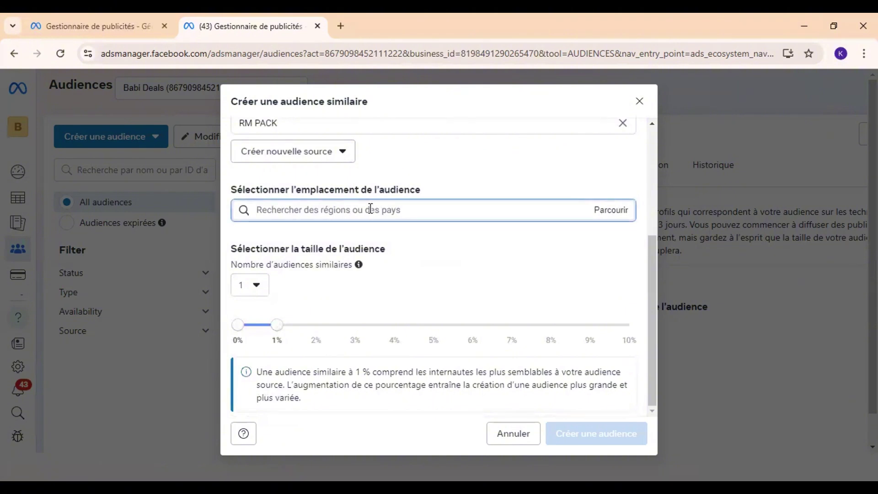
text(CAMEZR)
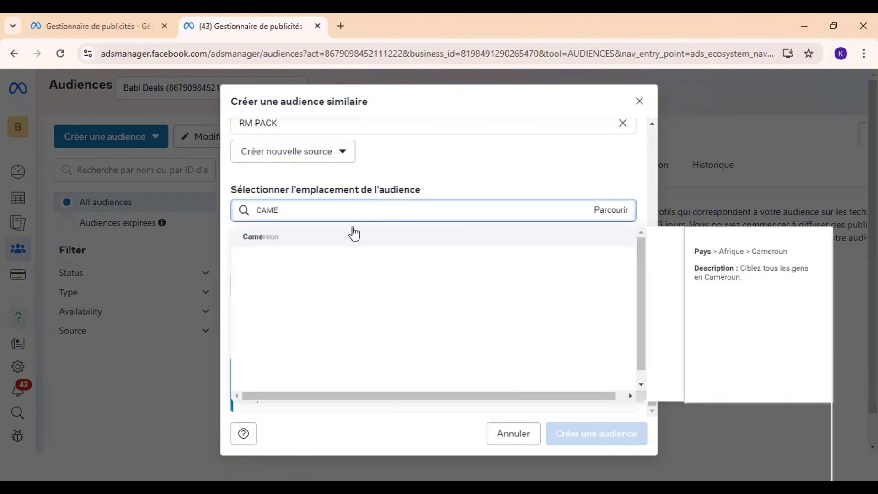
click(353, 232)
Create the RM PACK lookalike audience with a size of 3%, and reload the audience list
scroll(384, 223, down, 1)
scroll(391, 218, down, 1)
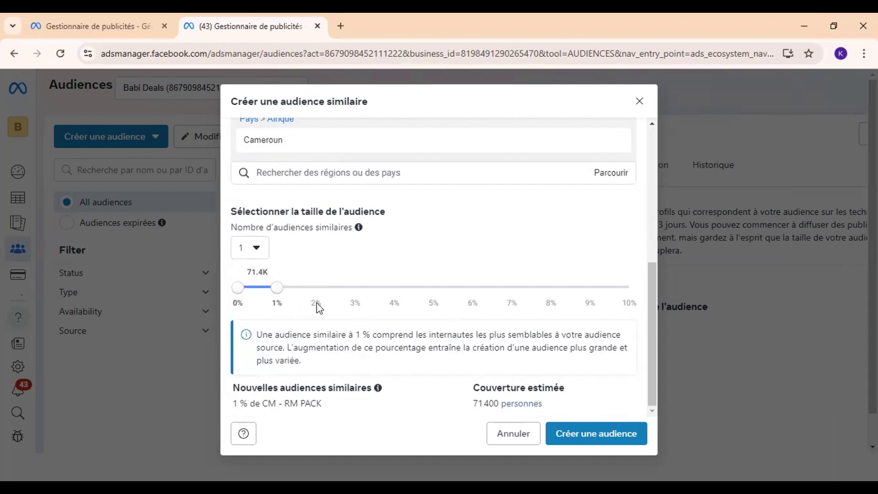
drag(276, 289, 360, 295)
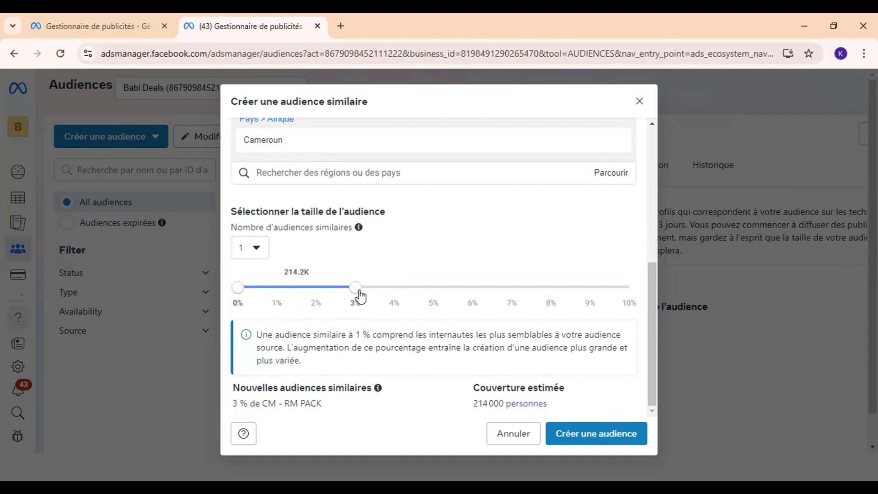
scroll(463, 304, up, 1)
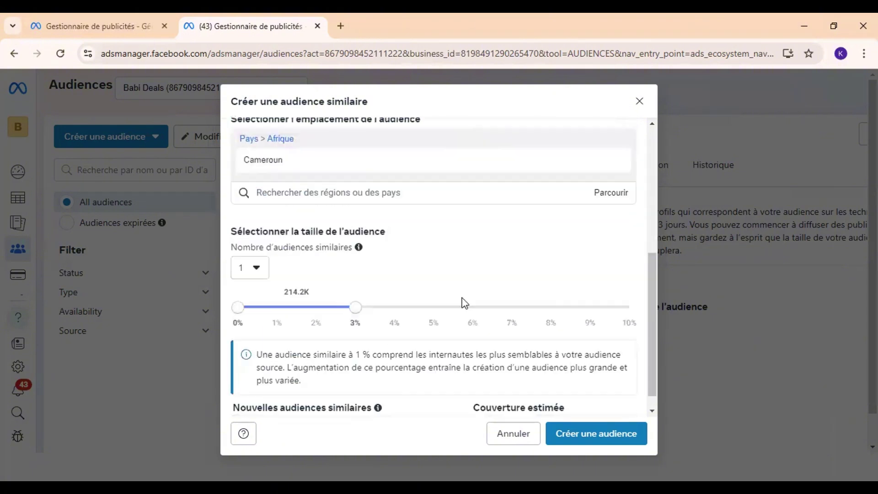
scroll(465, 302, down, 1)
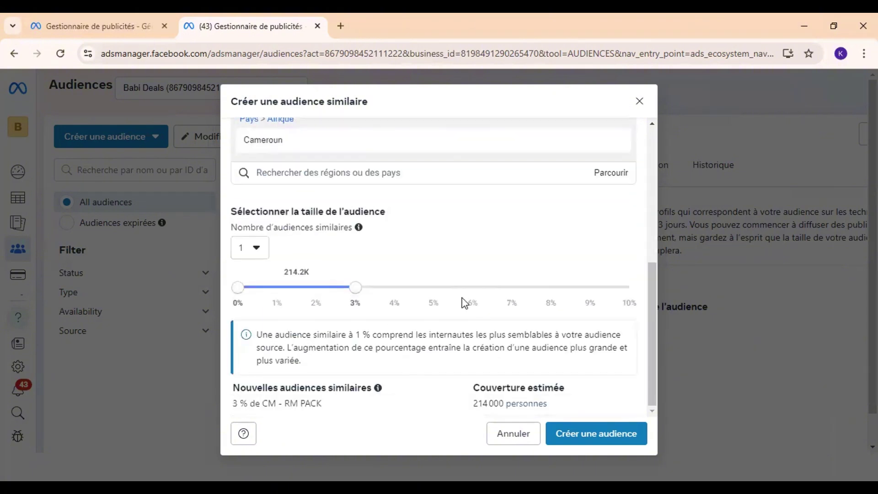
click(606, 432)
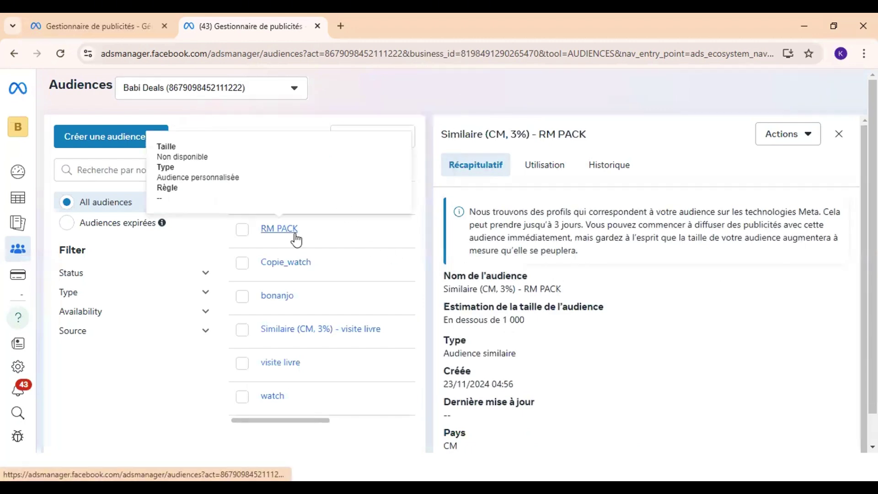
click(846, 140)
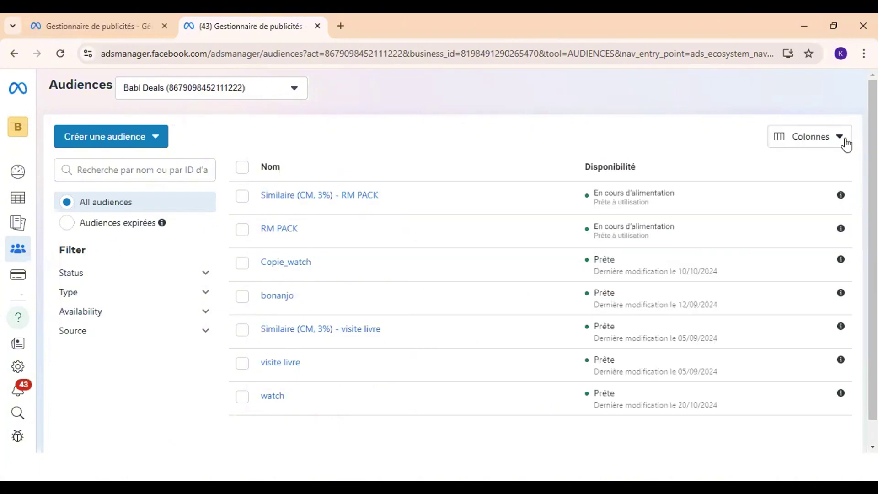
click(57, 51)
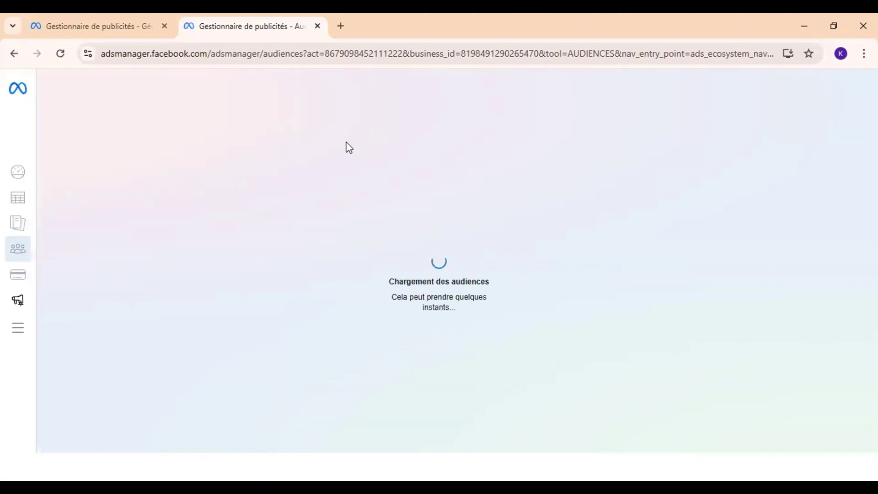
Examine the broad ad set's performance metrics, from amount spent through to results and cost per result
key(ctrl+Tab)
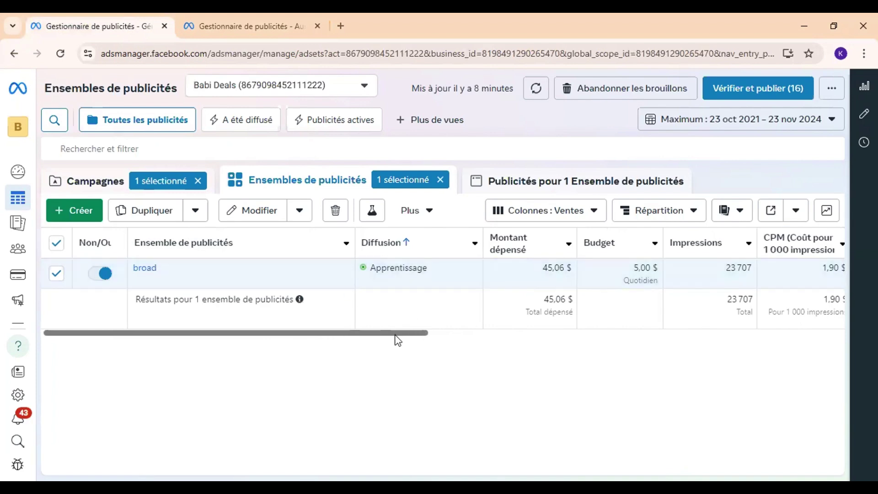
drag(396, 333, 434, 358)
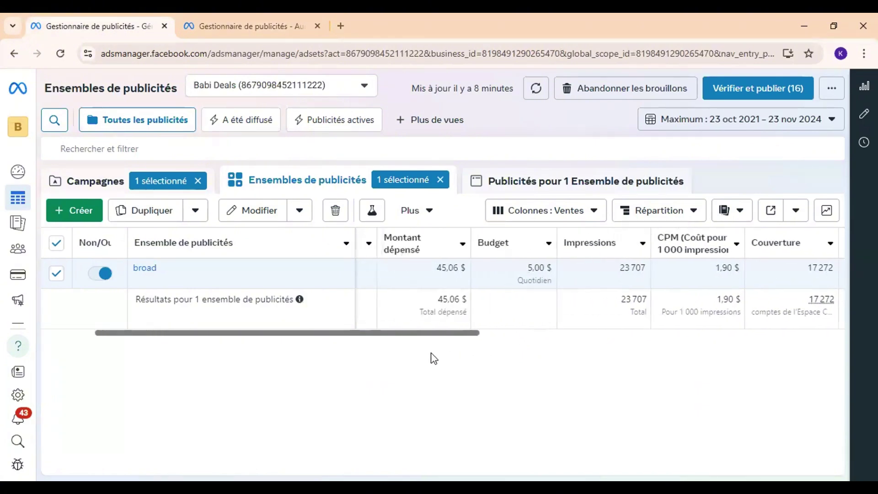
scroll(778, 310, right, 5)
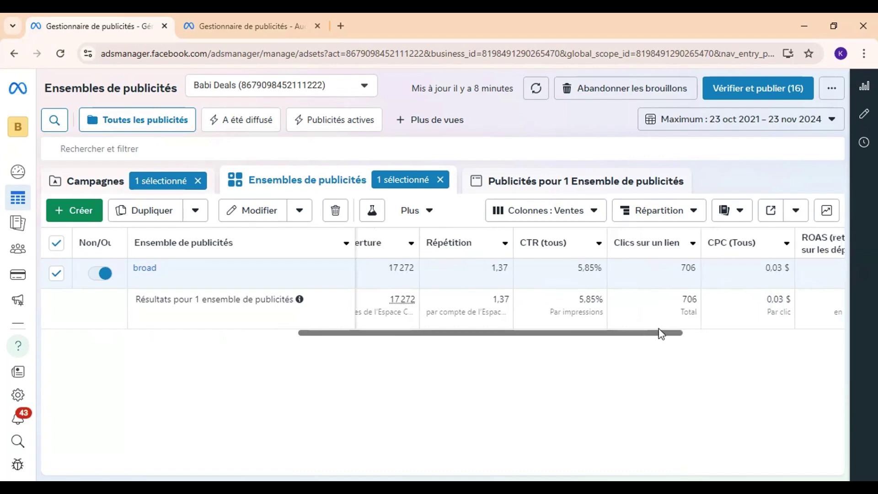
scroll(740, 346, right, 2)
scroll(742, 346, right, 8)
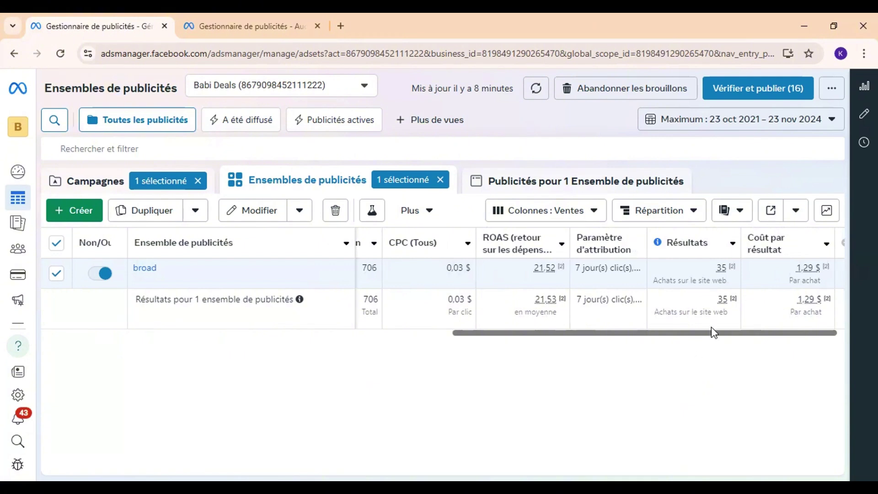
scroll(713, 328, right, 1)
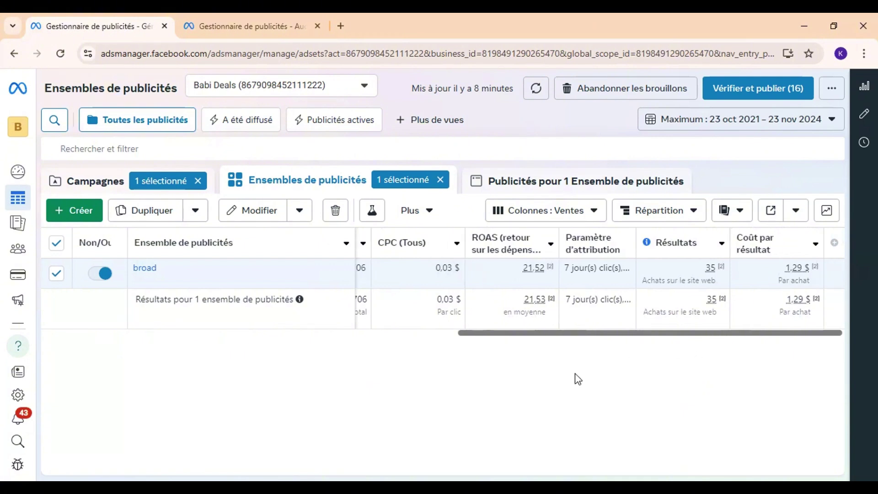
drag(589, 336, 102, 368)
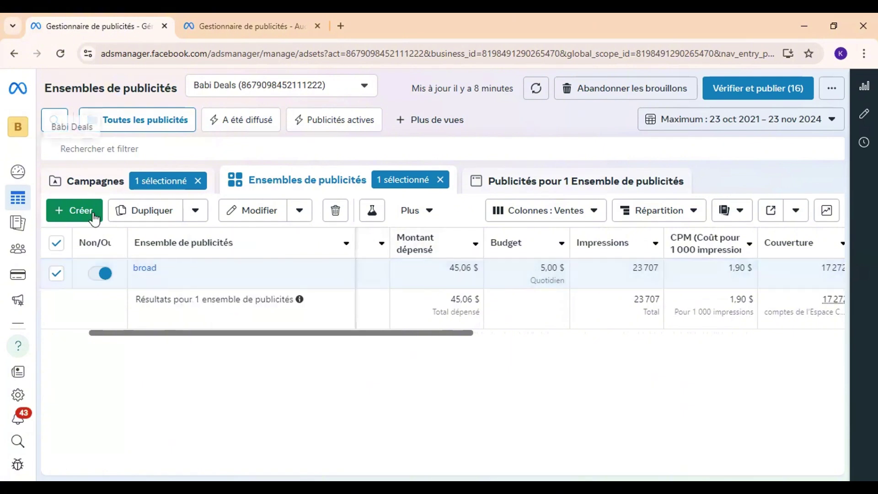
Create a new campaign from the account overview with the Sales objective and the manual sales configuration
click(18, 172)
click(630, 95)
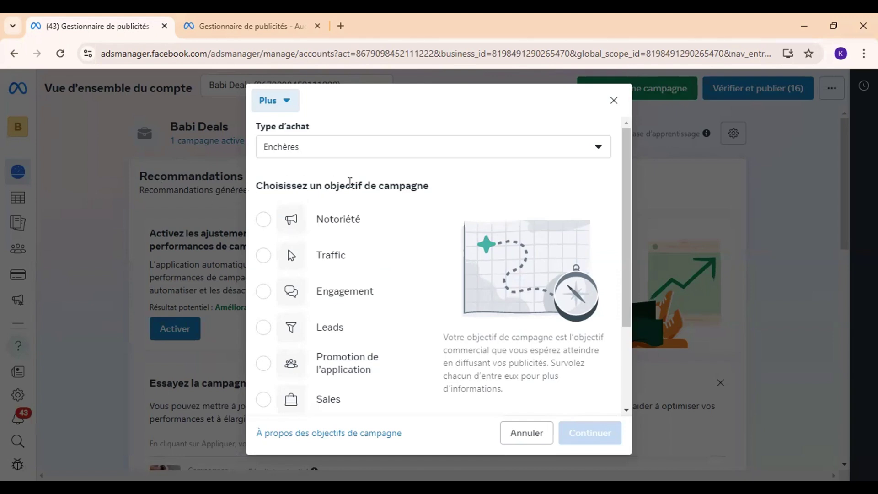
scroll(351, 277, down, 3)
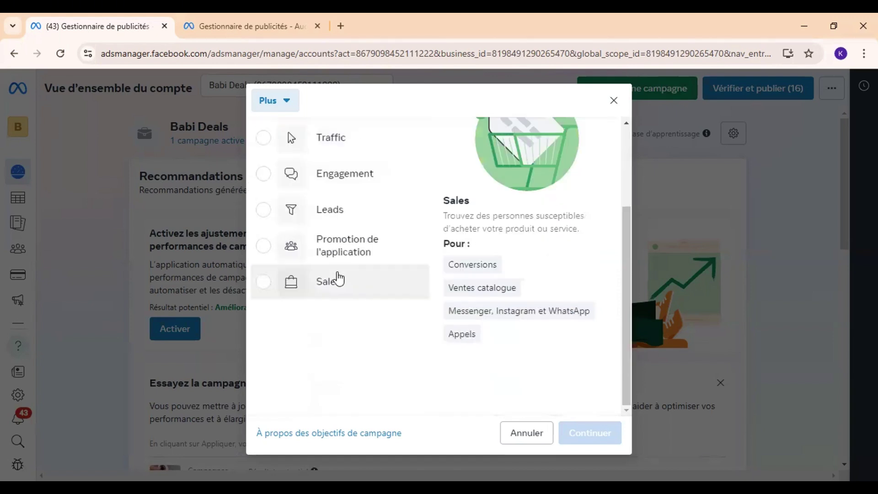
click(337, 280)
click(588, 429)
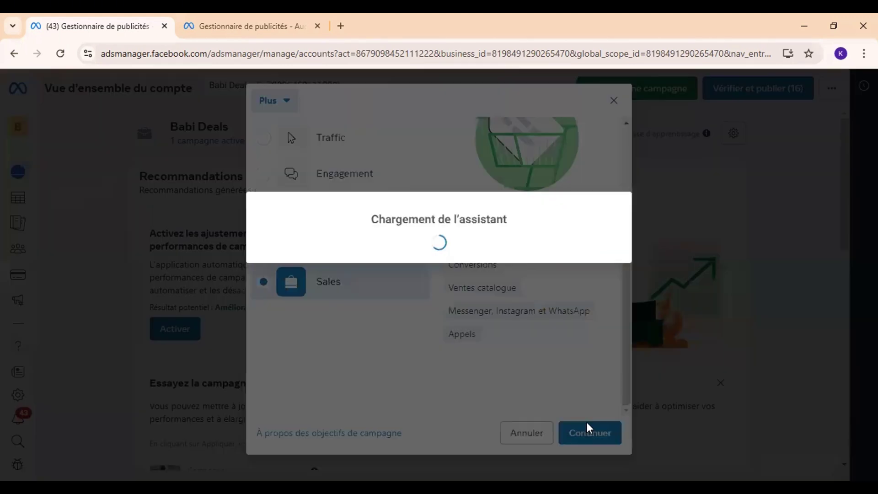
scroll(397, 361, down, 2)
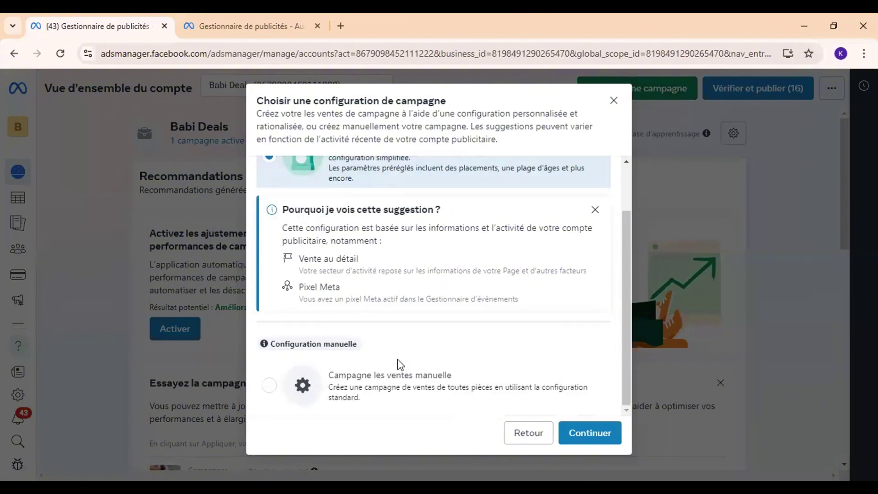
click(402, 387)
click(583, 427)
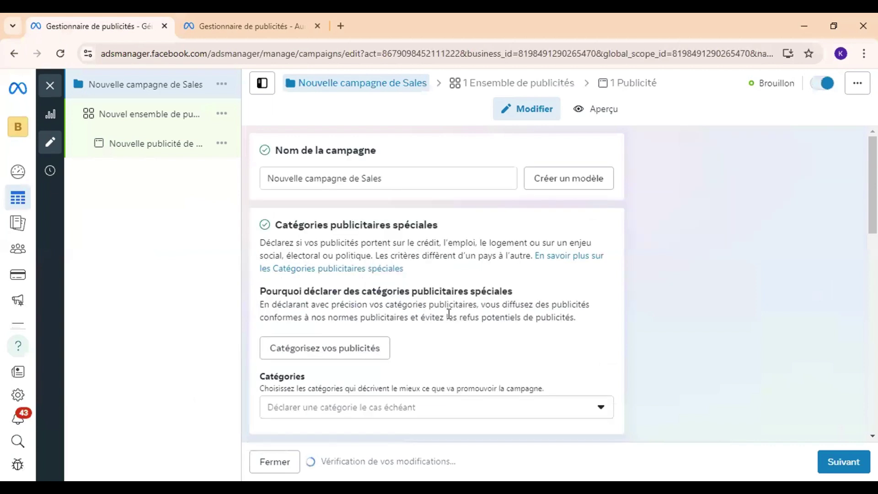
Rename the new sales campaign as RM PACK CAMEROUN - DOUALA
triple_click(385, 175)
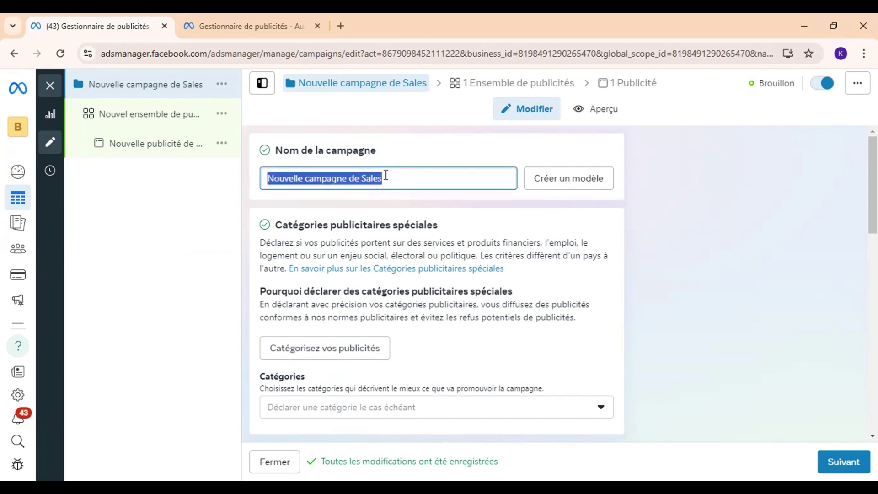
text(RM)
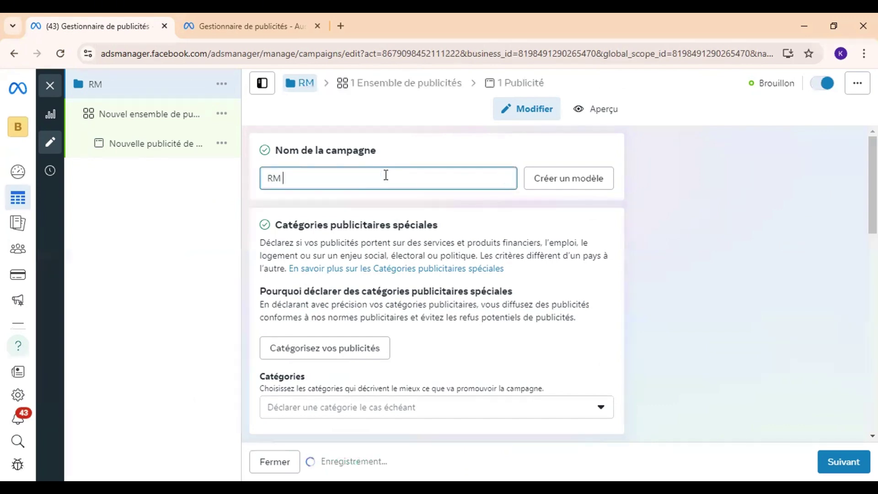
text( PACK CAMEROUN )
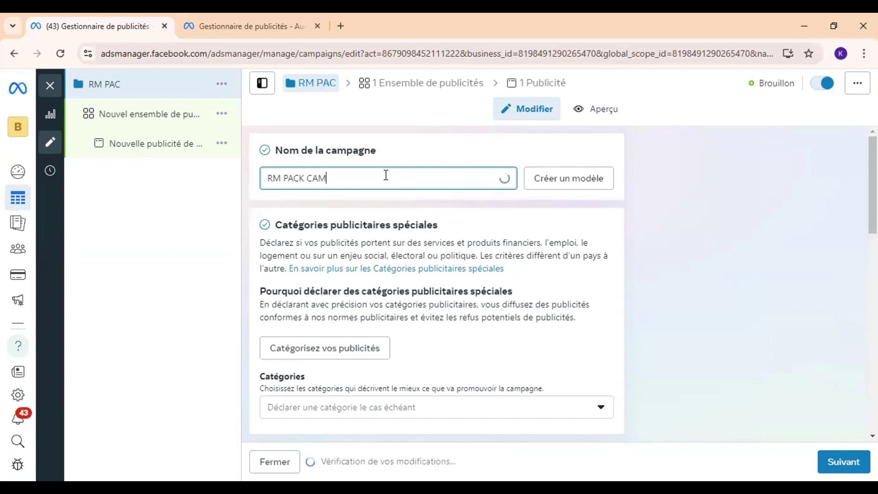
text(- DOUALA)
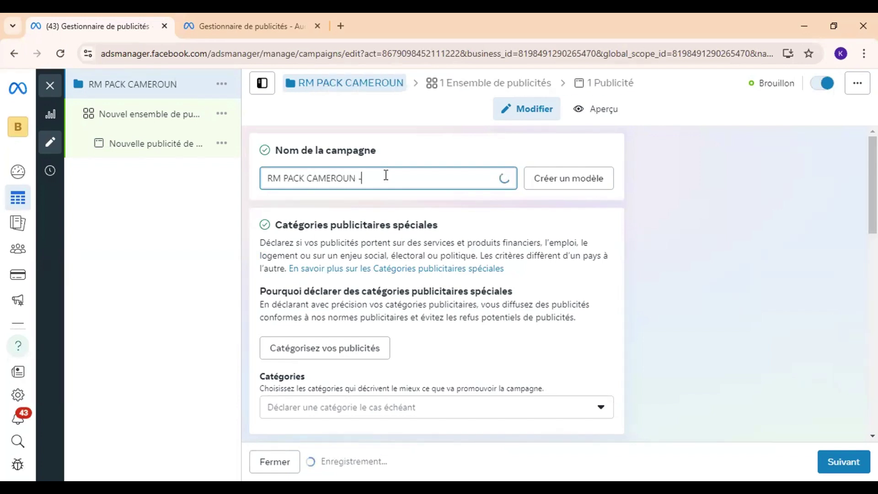
click(407, 163)
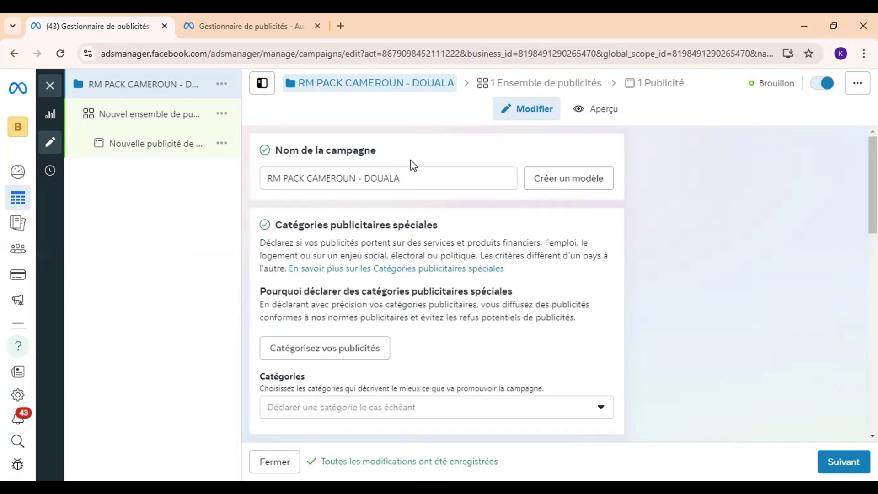
Look through the remaining campaign settings and continue to the ad set settings
scroll(448, 227, down, 4)
scroll(453, 226, down, 3)
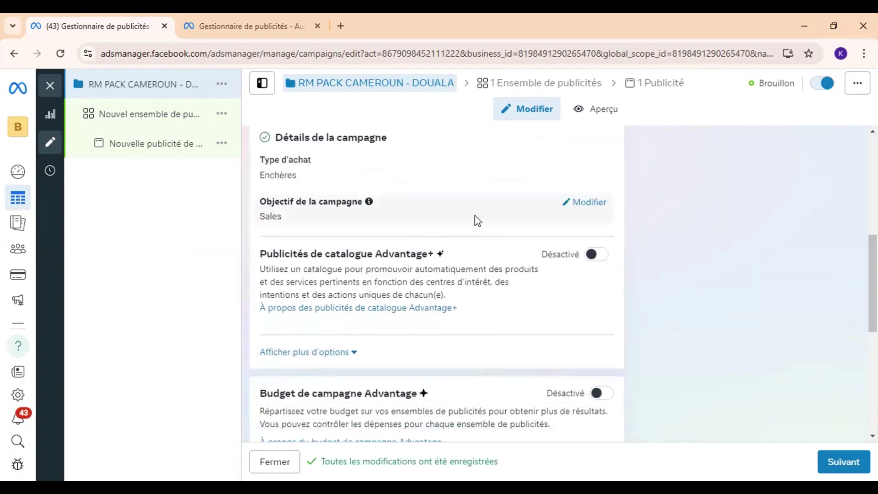
scroll(482, 208, down, 3)
scroll(523, 234, down, 5)
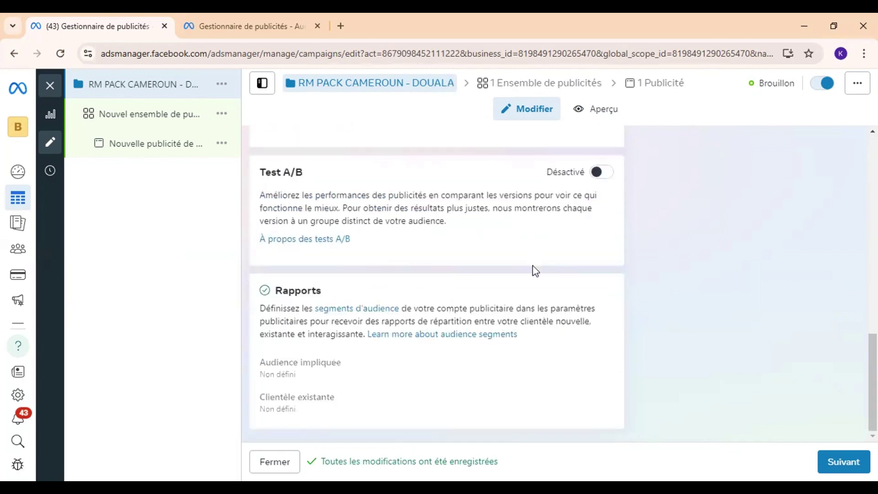
click(843, 462)
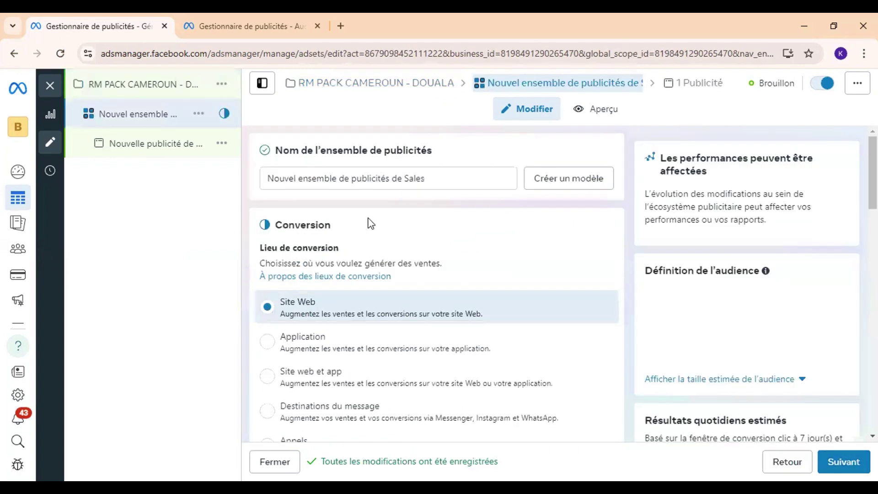
Rename the campaign's new ad set as RM DLA
triple_click(385, 178)
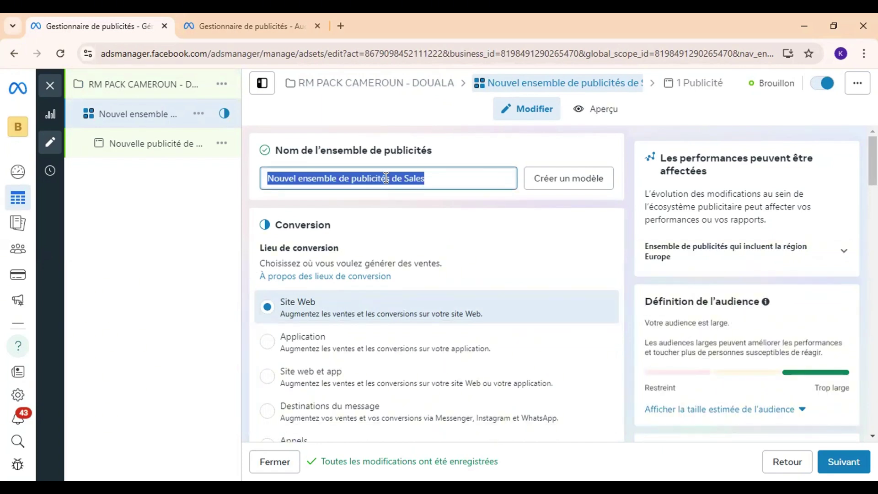
text(R)
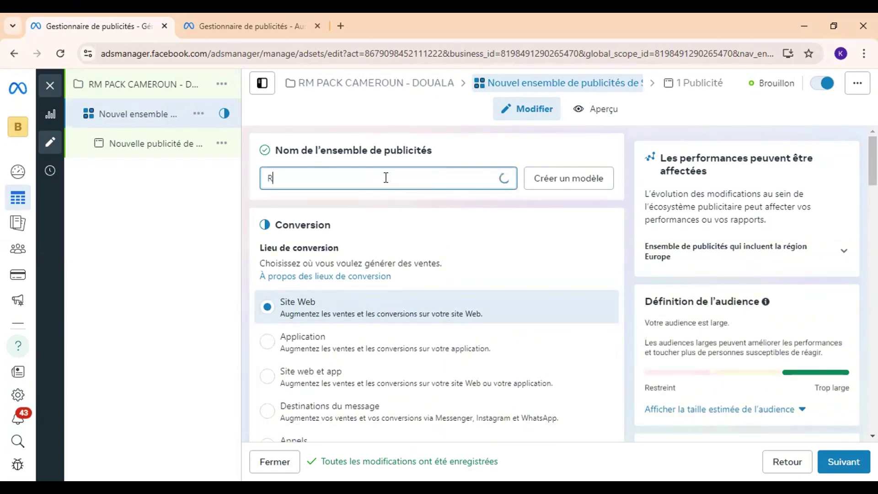
text(M)
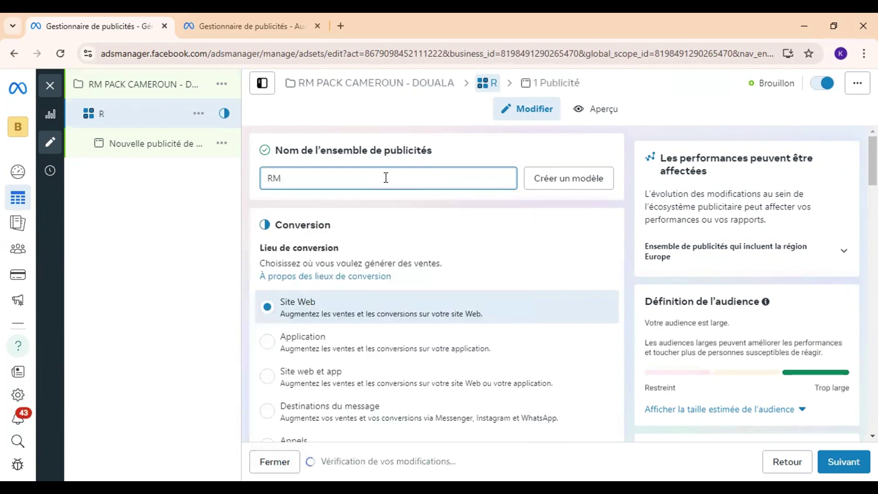
click(384, 148)
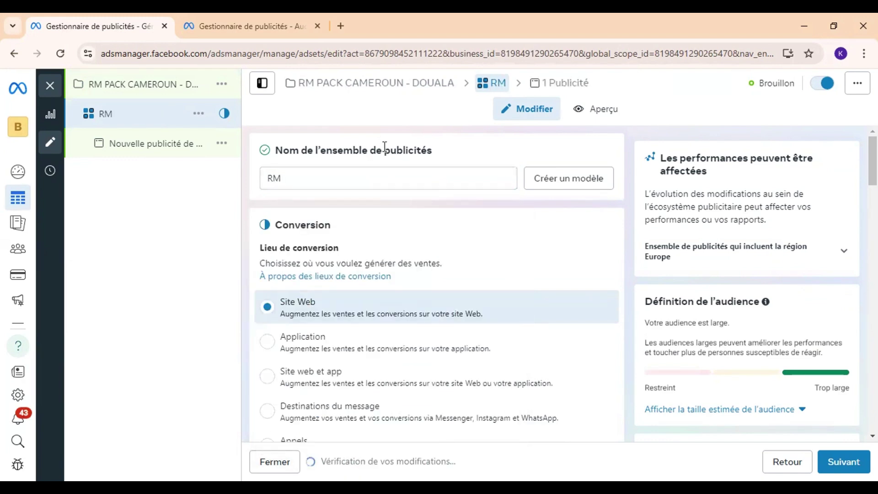
click(313, 178)
click(338, 144)
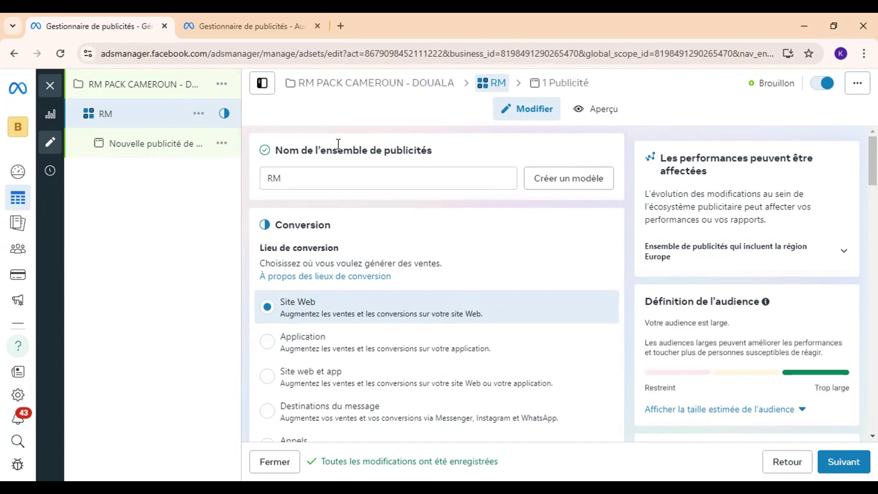
click(319, 177)
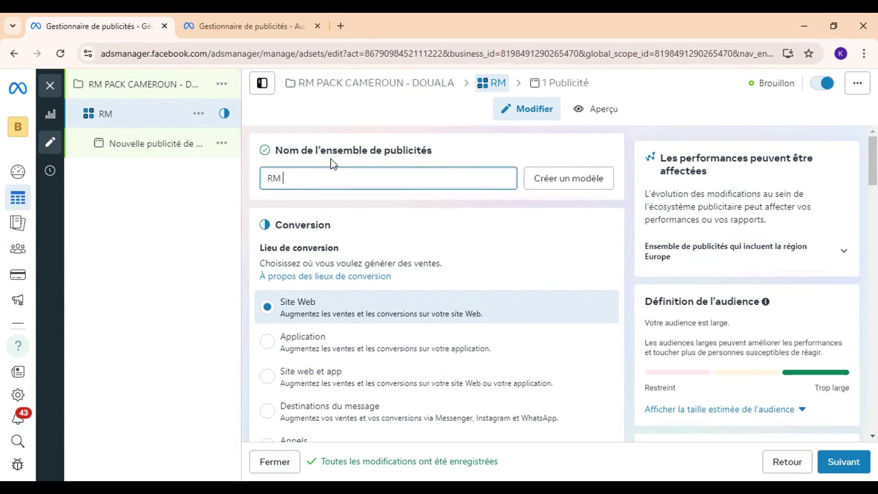
text(DMLA)
text(LA)
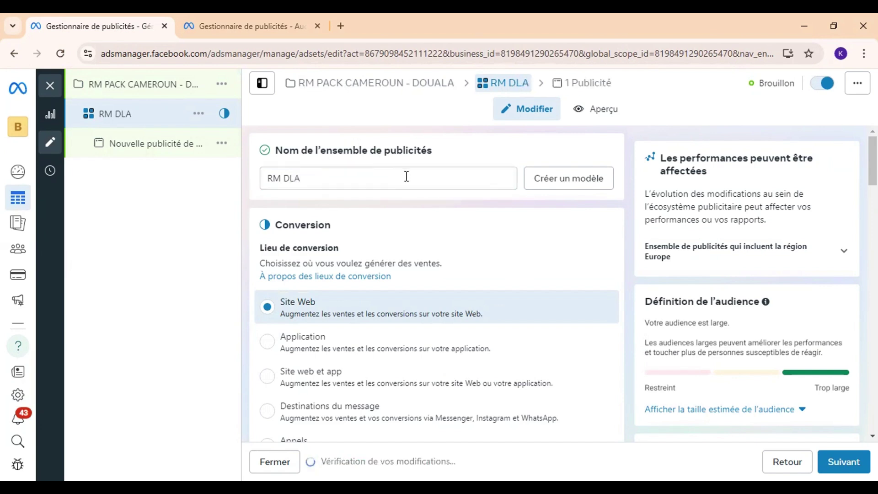
Extend the ad set name to RM DLA , YDE , PERSO
click(391, 178)
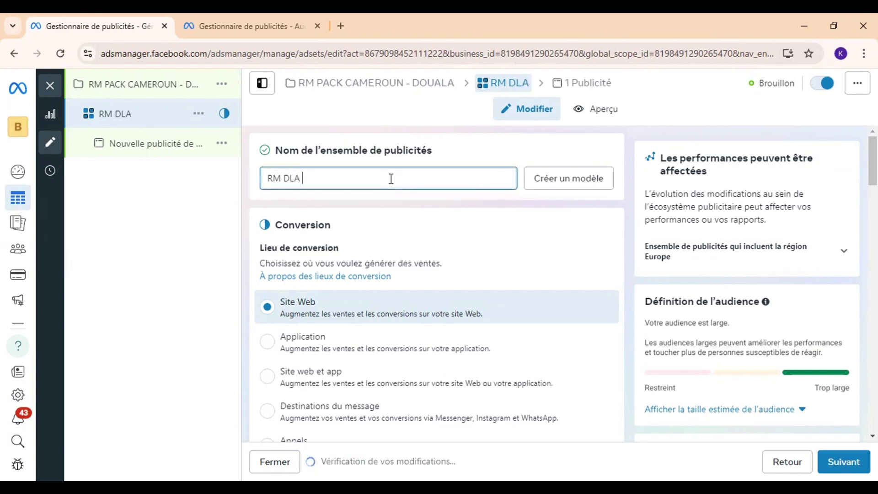
text(, YDE)
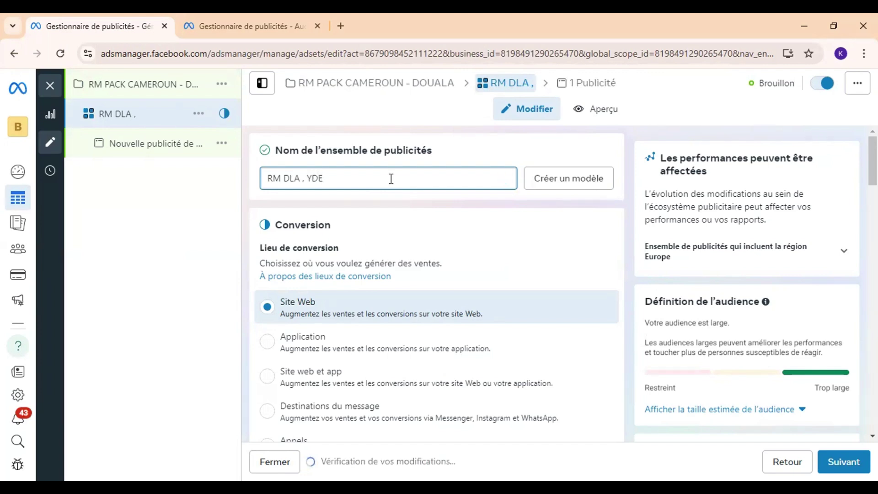
text( n)
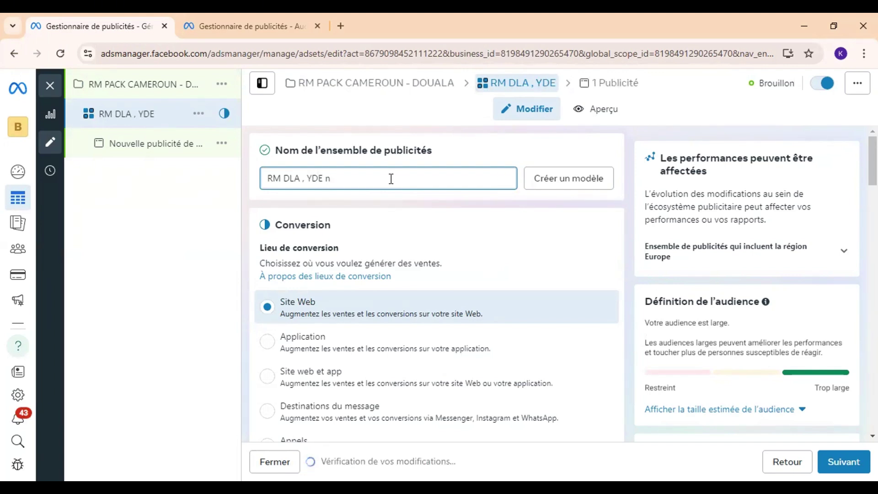
key(BackSpace)
text(, PEZ)
key(BackSpace)
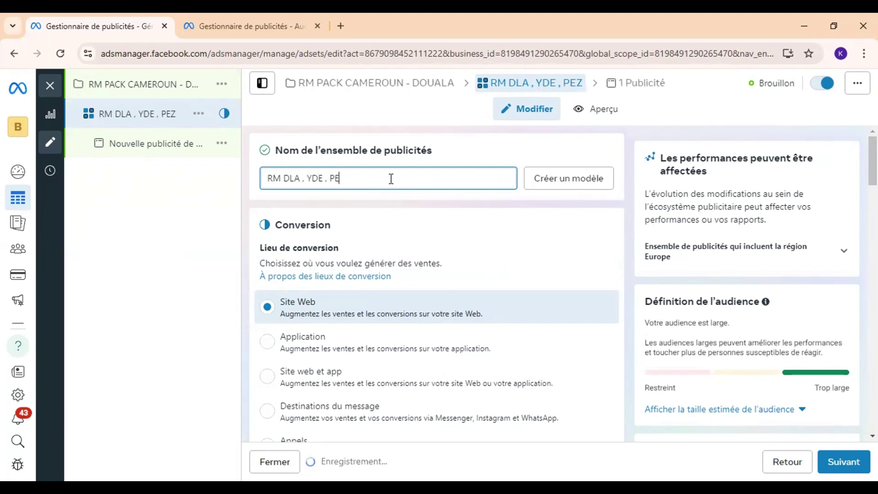
text(RSO)
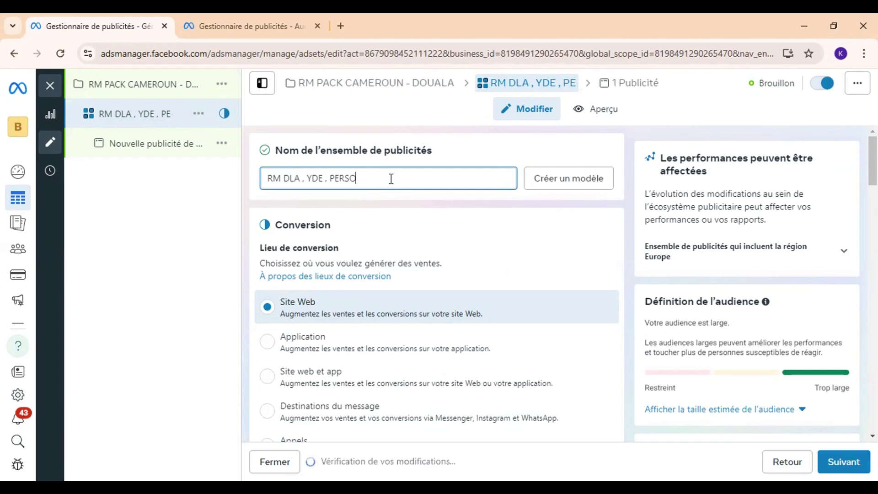
click(405, 210)
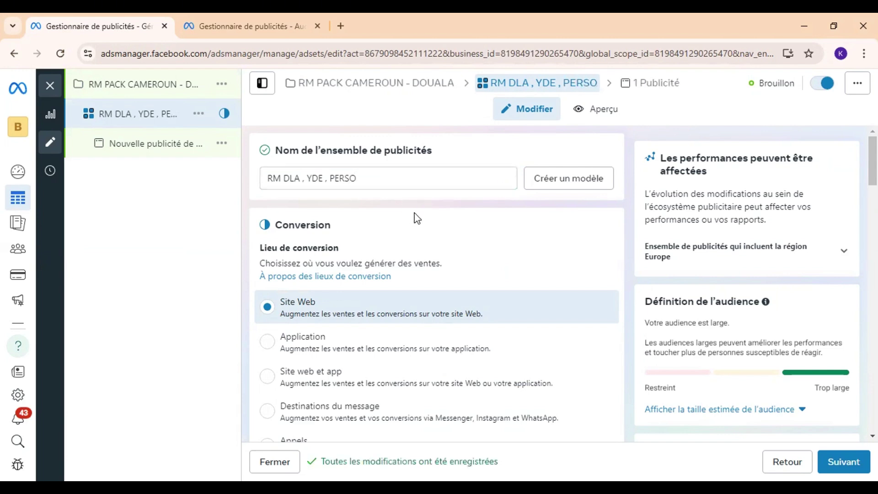
Select the pack 5 en 1 dataset for conversion tracking and choose Achat as the conversion event
scroll(413, 215, down, 5)
scroll(418, 215, down, 2)
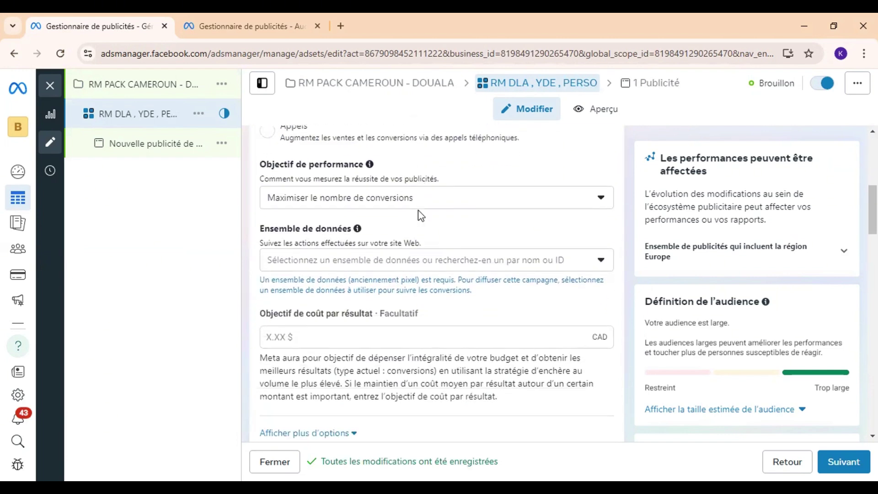
click(378, 254)
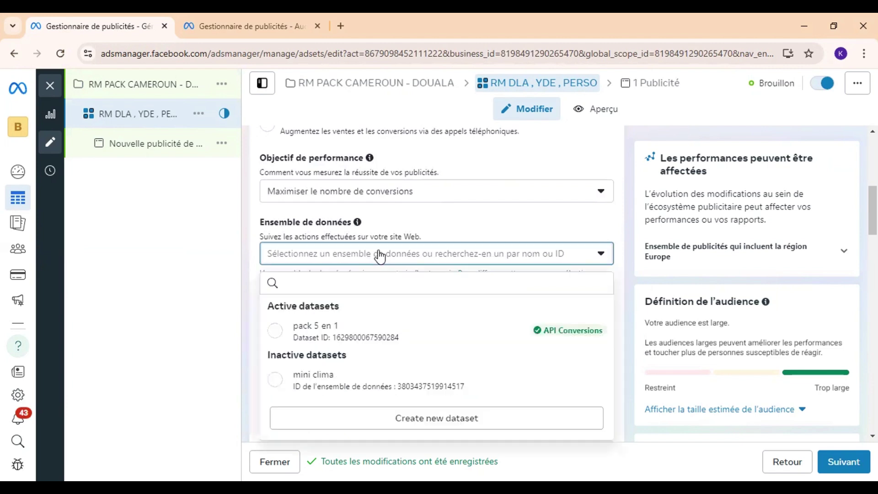
click(344, 337)
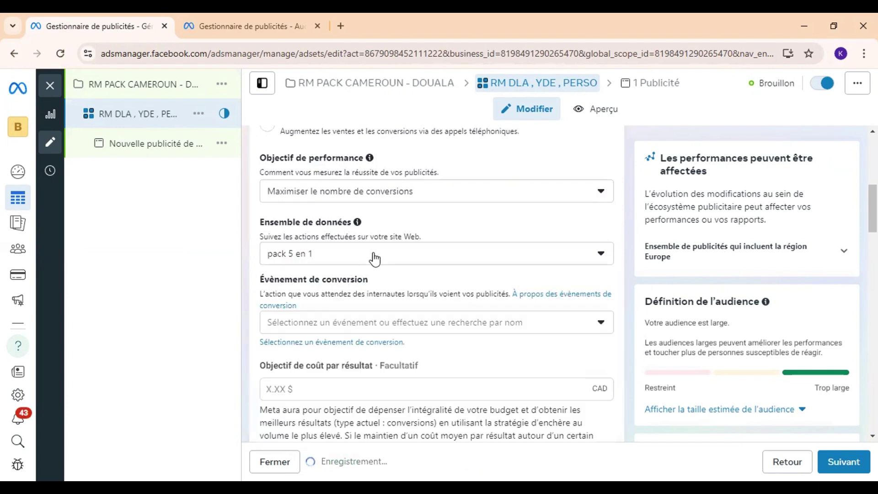
scroll(405, 248, down, 3)
click(379, 197)
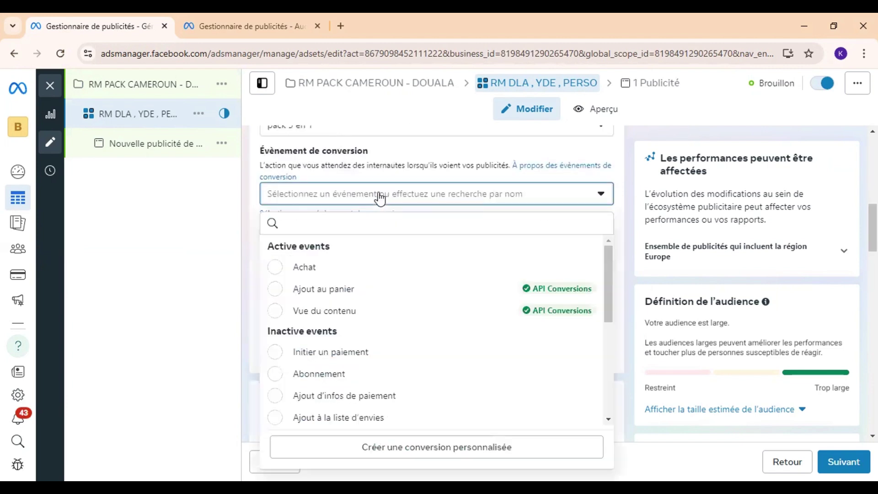
click(337, 265)
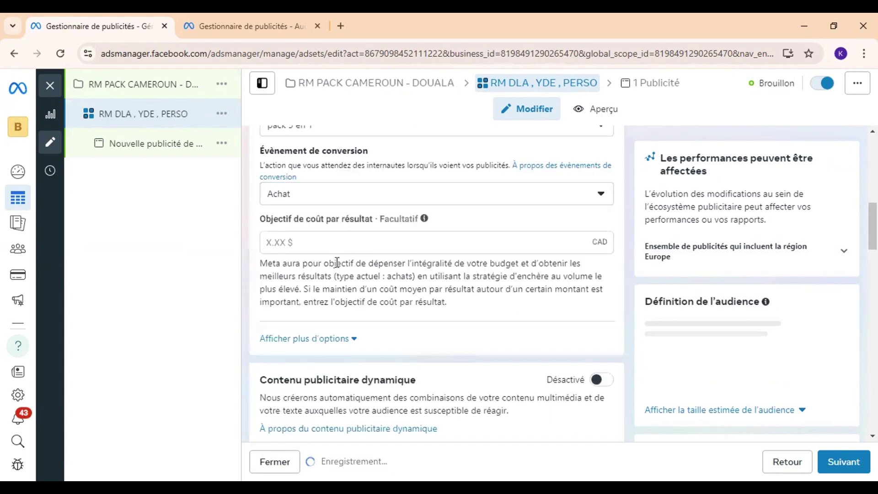
Set the ad set's daily budget to 10 CAD
scroll(384, 206, down, 4)
scroll(391, 206, down, 6)
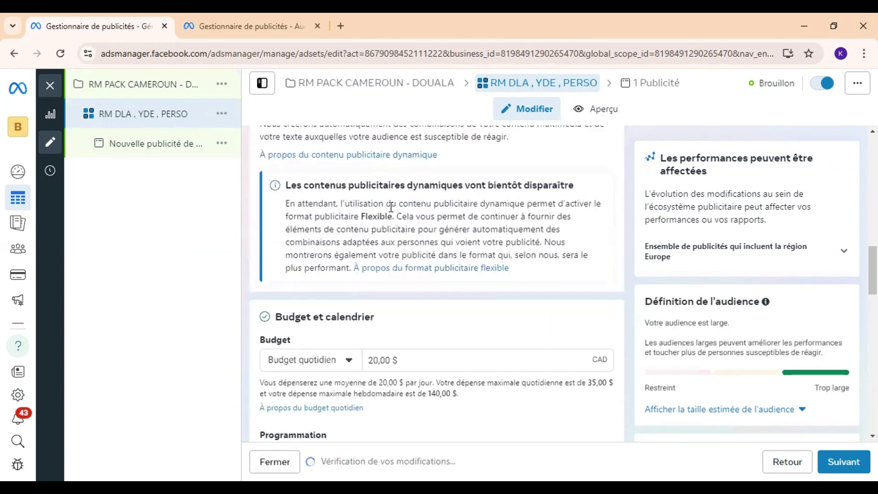
click(394, 184)
double_click(394, 184)
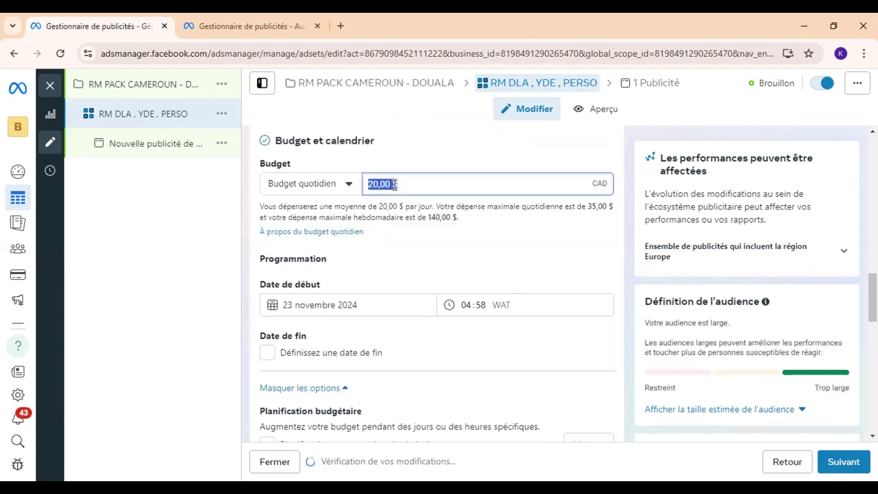
text(1)
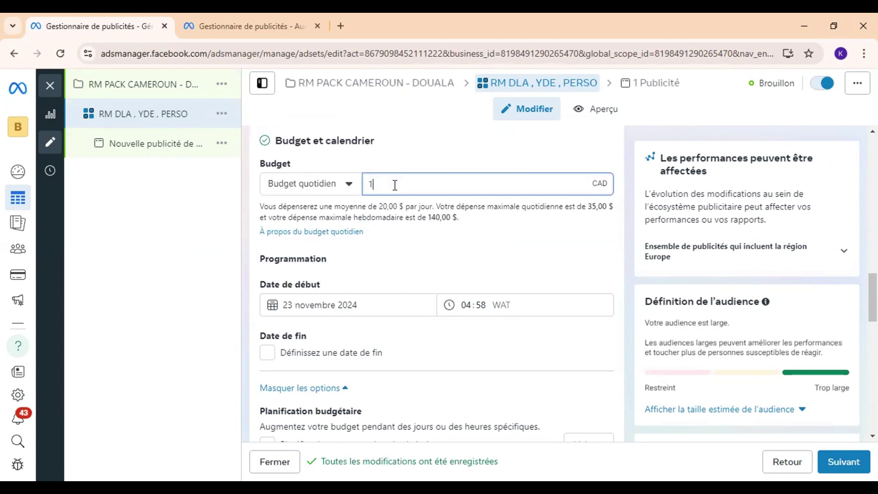
text(0)
click(417, 171)
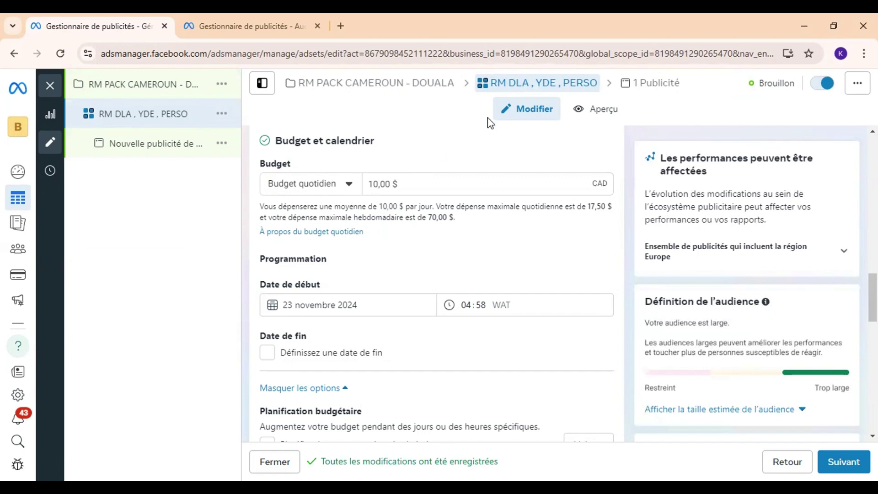
Pick 23 November 2024 as the ad set's start date
scroll(684, 250, down, 3)
scroll(521, 223, up, 2)
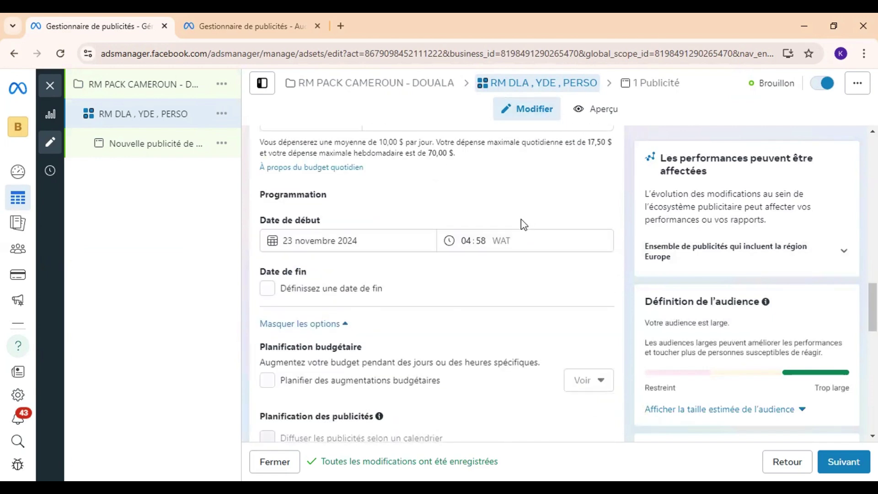
scroll(331, 210, down, 2)
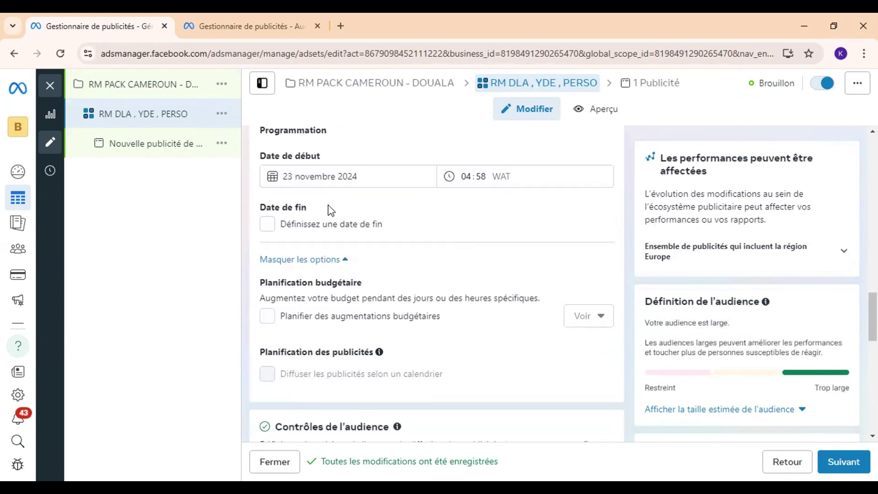
click(342, 175)
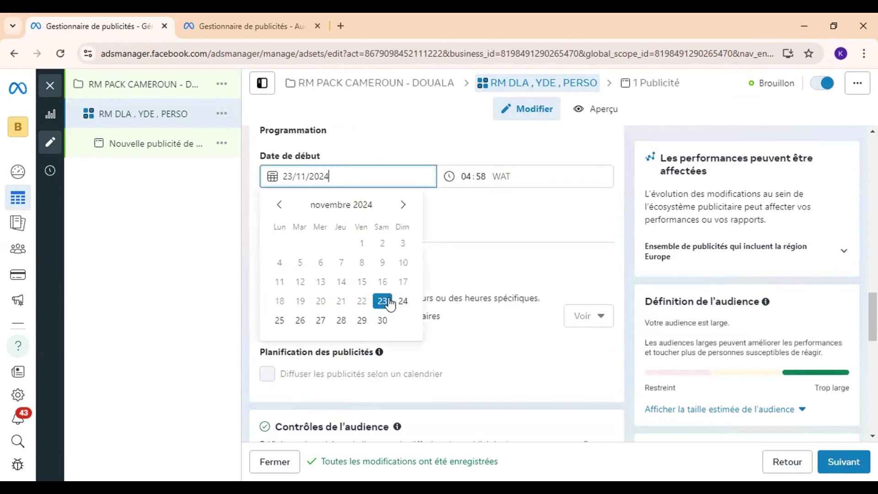
click(382, 301)
Switch the ad set from the Advantage+ audience back to the original audience options
scroll(574, 191, down, 5)
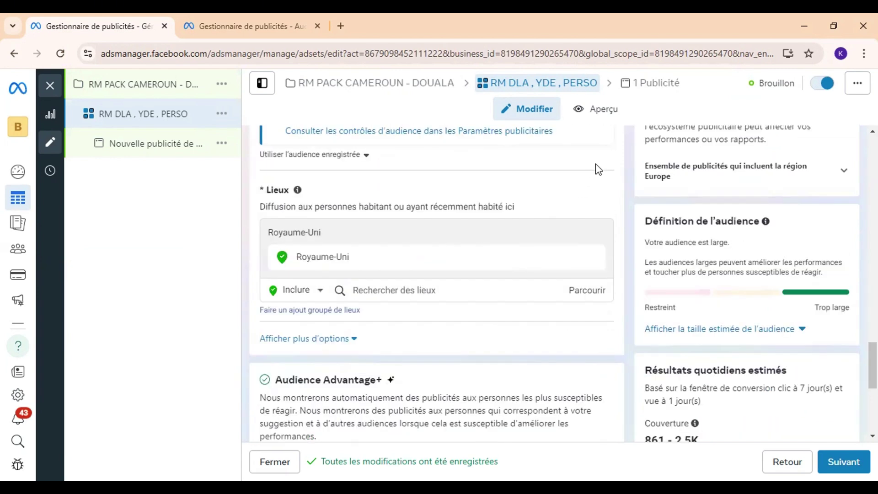
scroll(585, 182, up, 2)
scroll(488, 294, down, 8)
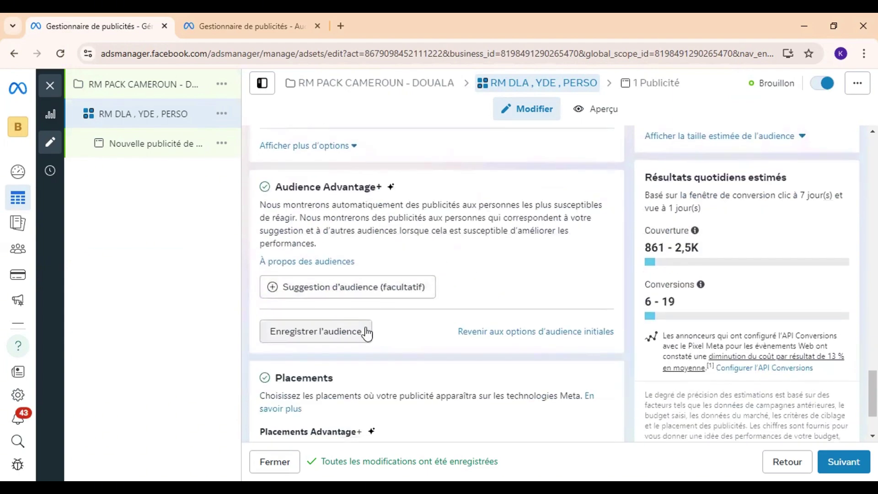
scroll(370, 328, down, 2)
scroll(457, 296, up, 1)
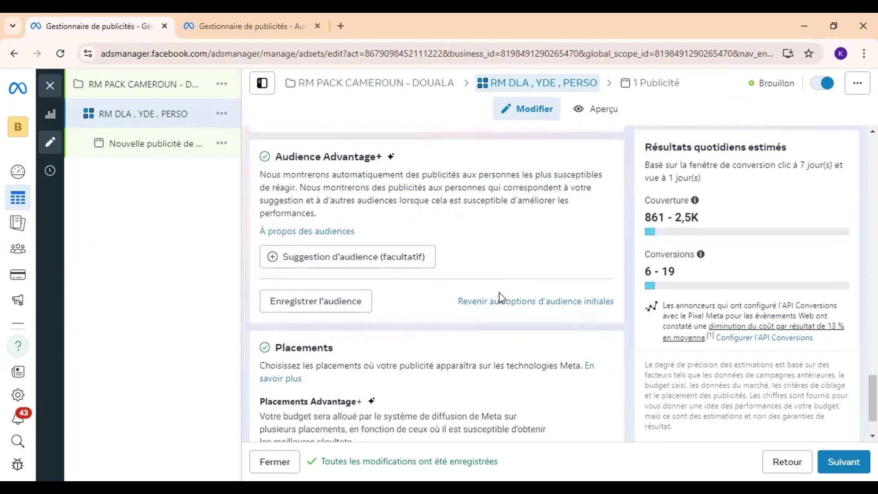
click(503, 302)
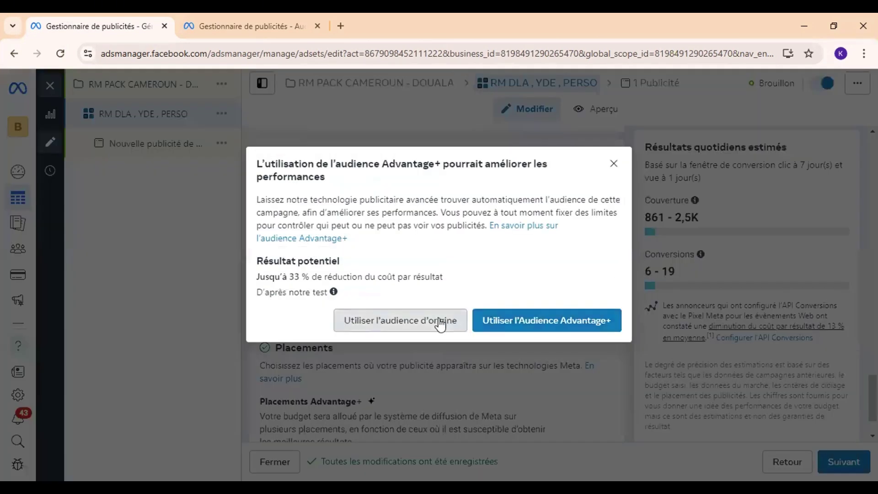
click(440, 320)
Add the RM PACK website custom audience to the ad set's audience
scroll(447, 254, up, 5)
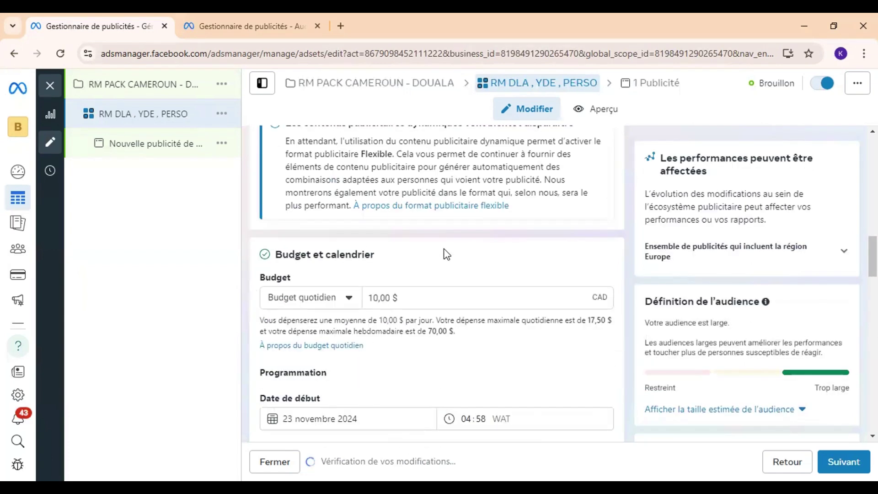
scroll(455, 247, down, 15)
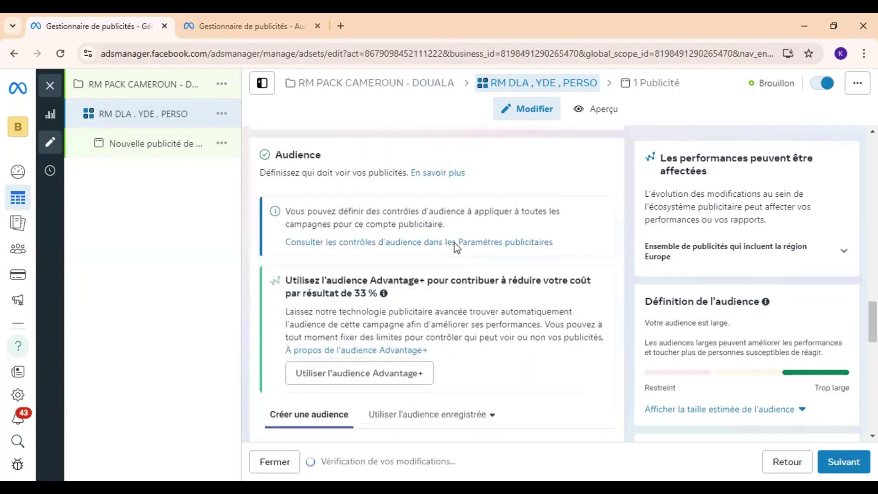
scroll(455, 248, down, 1)
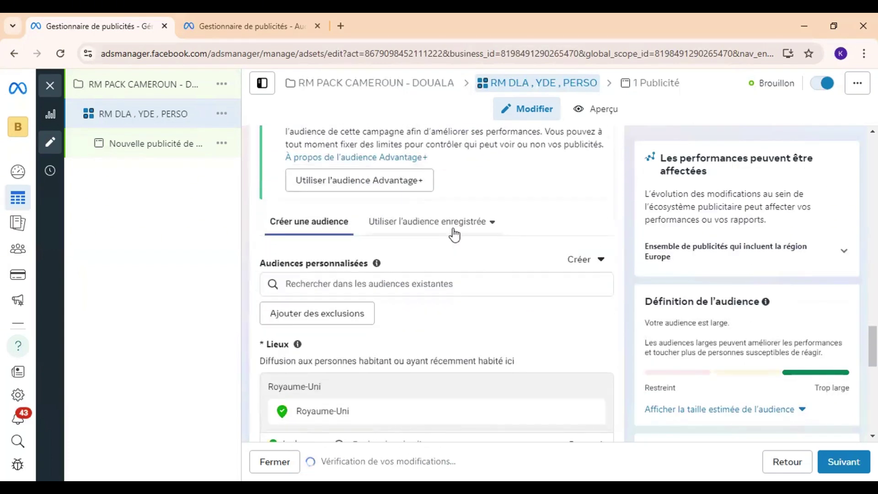
scroll(454, 234, down, 1)
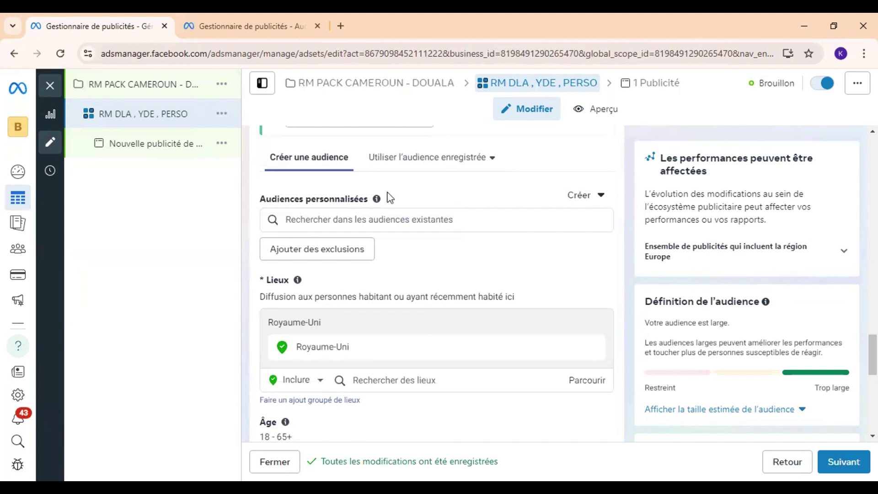
click(350, 215)
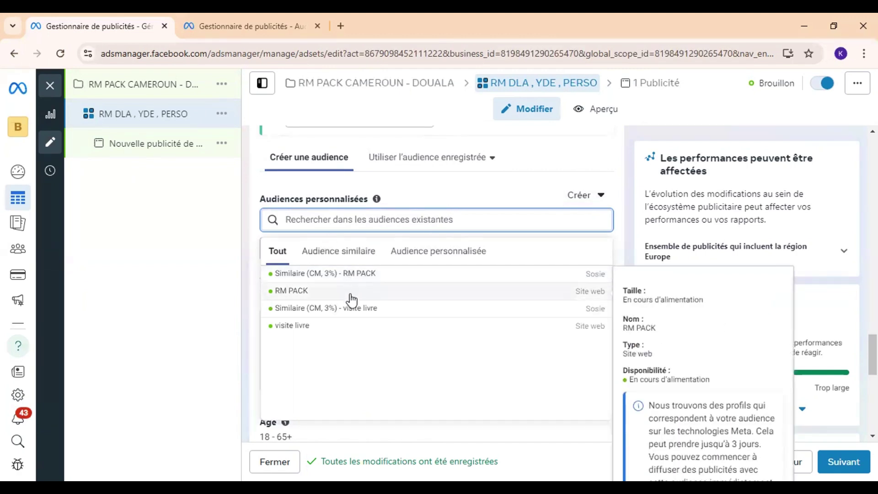
click(305, 293)
click(353, 276)
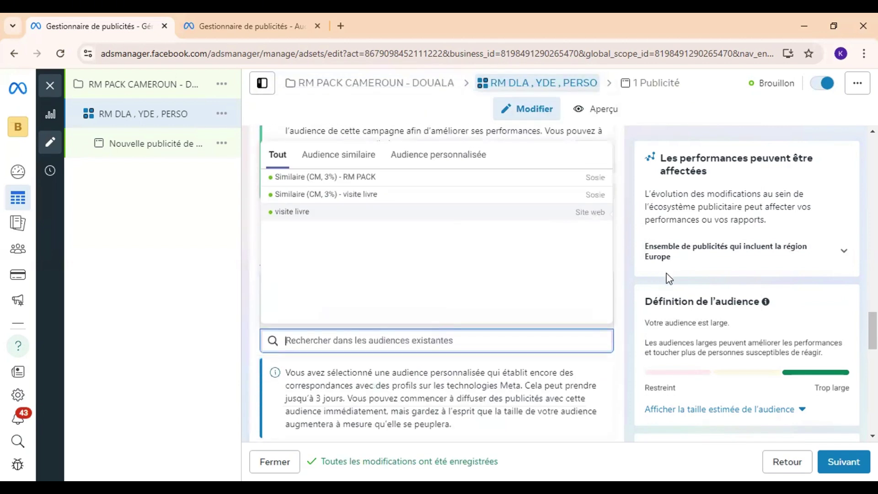
Replace the United Kingdom location with Douala, Littoral Region, Cameroun, and limit targeting to the city only, without a surrounding radius
click(523, 254)
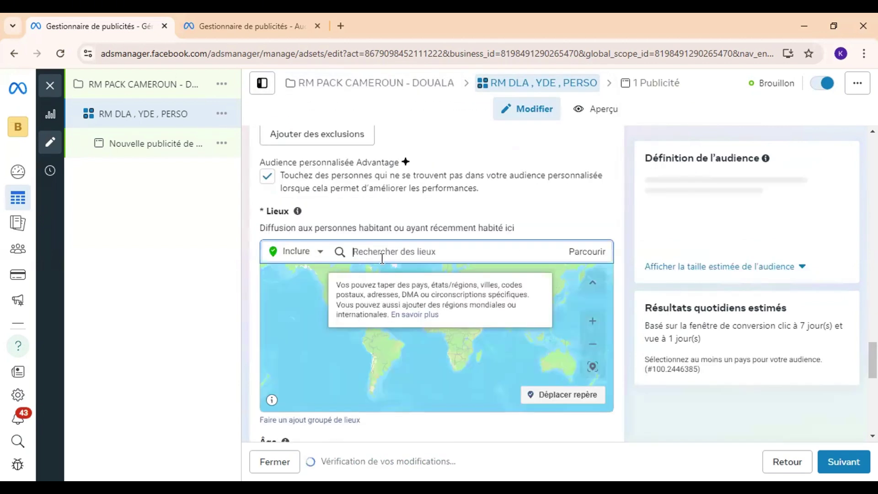
text(DOUA)
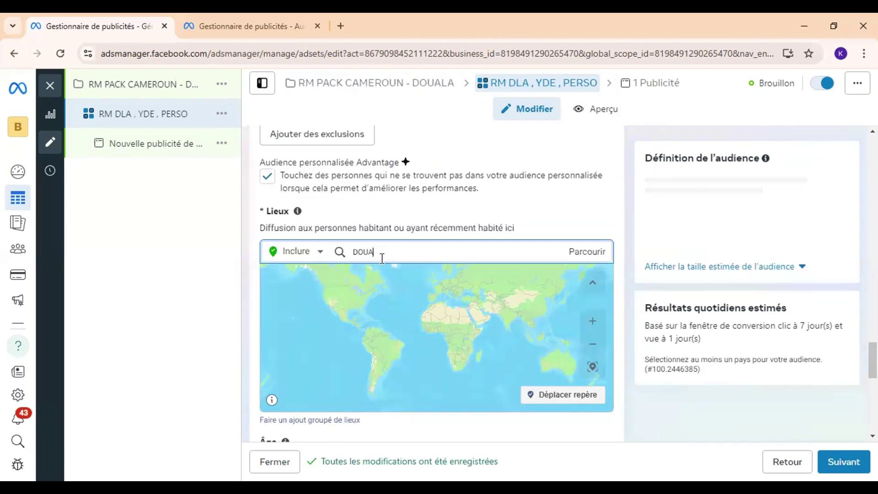
text(L)
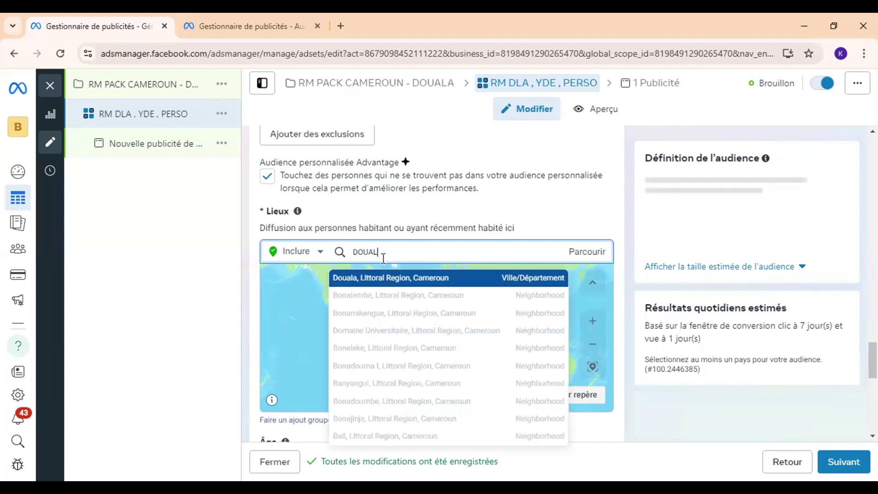
key(Return)
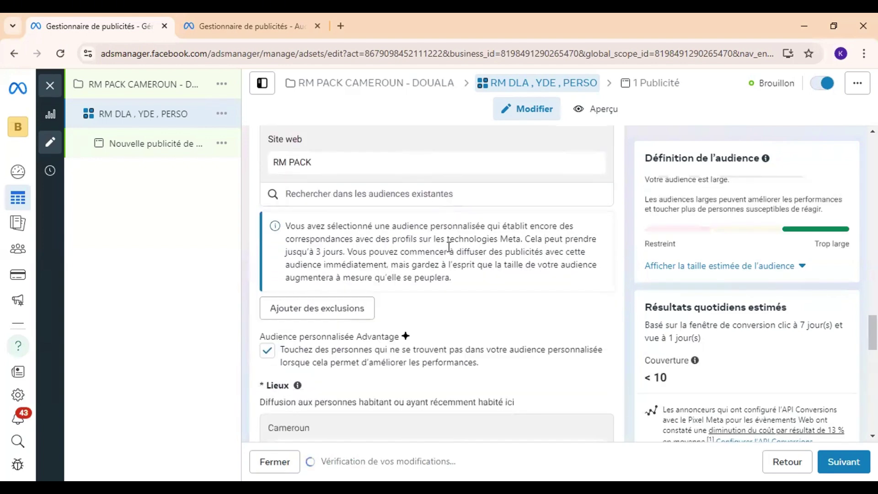
scroll(448, 249, down, 5)
click(446, 252)
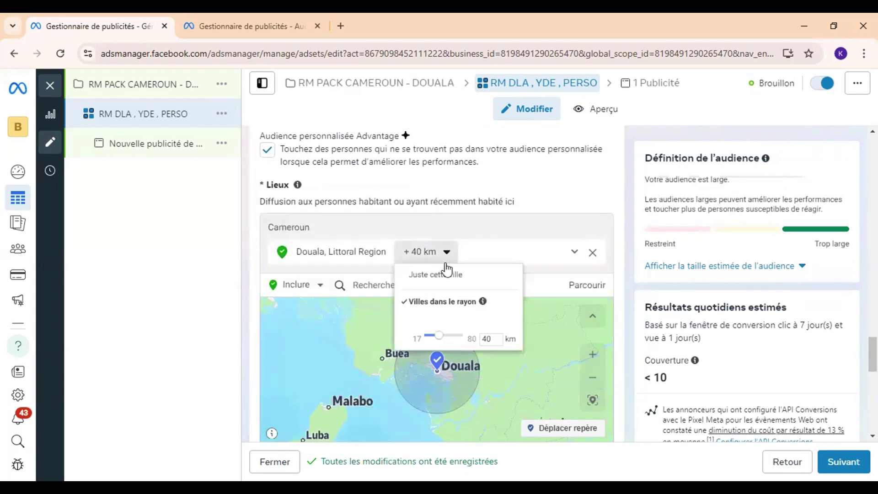
click(421, 276)
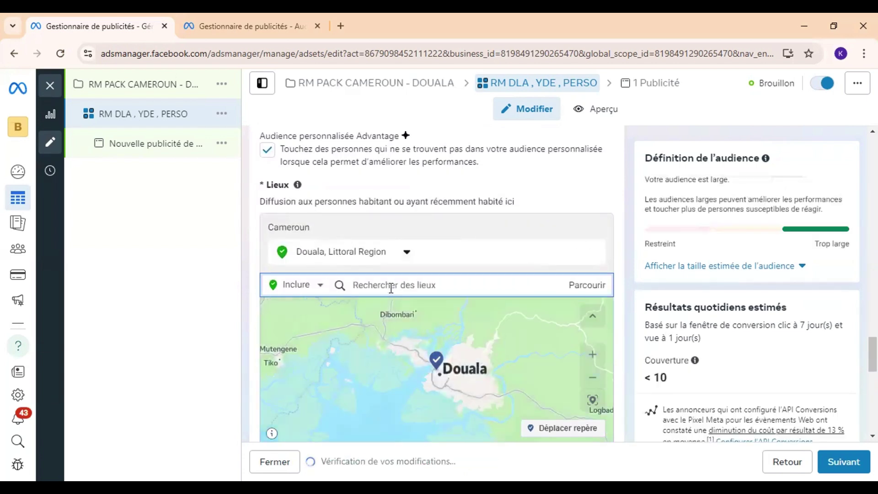
Add Yaoundé, Centre Region, Cameroun to the ad set's locations and limit targeting to the city only, without a surrounding radius
text(YAOUNDE)
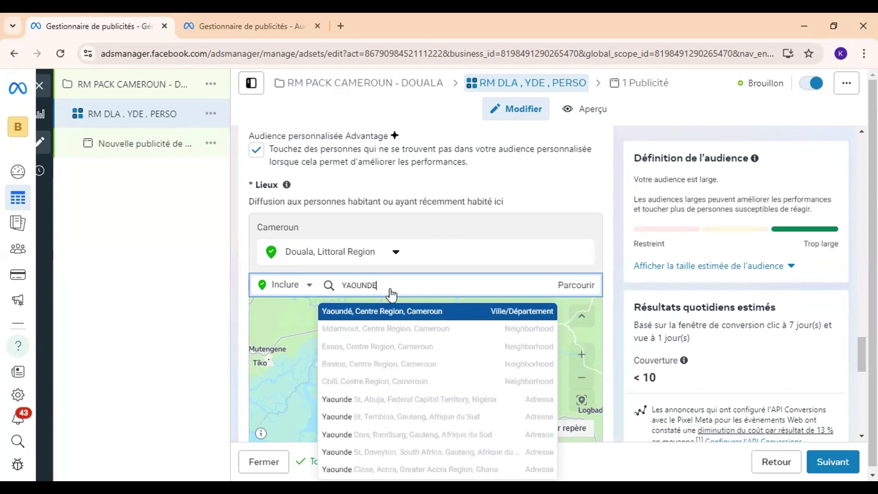
key(Return)
click(442, 286)
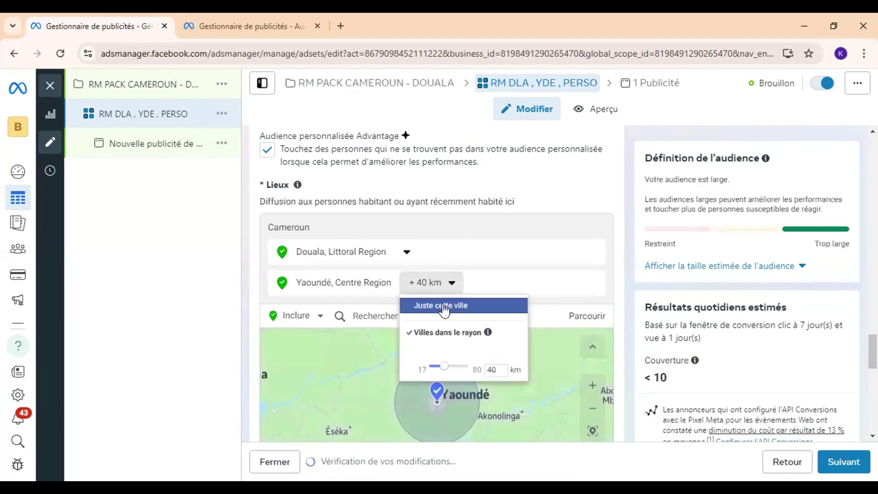
click(443, 306)
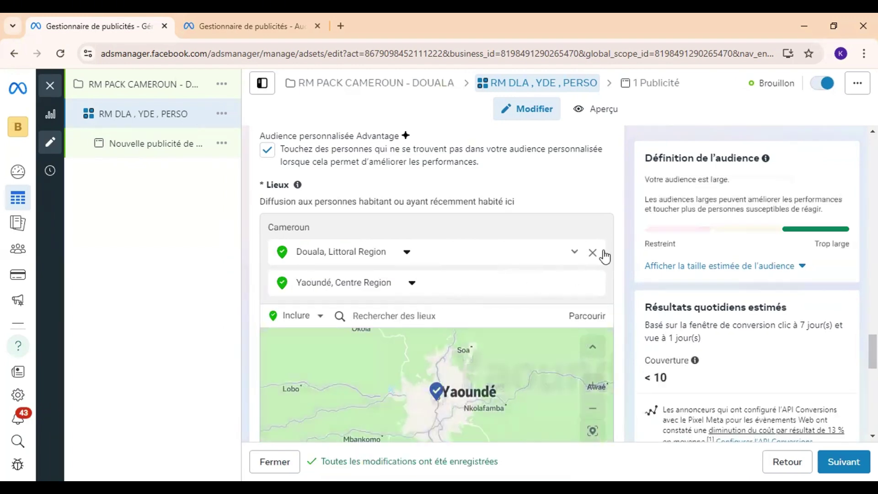
Review the ad set's age, gender, detailed targeting, language and placement settings, and continue to its ad
scroll(653, 248, down, 4)
scroll(653, 248, down, 4)
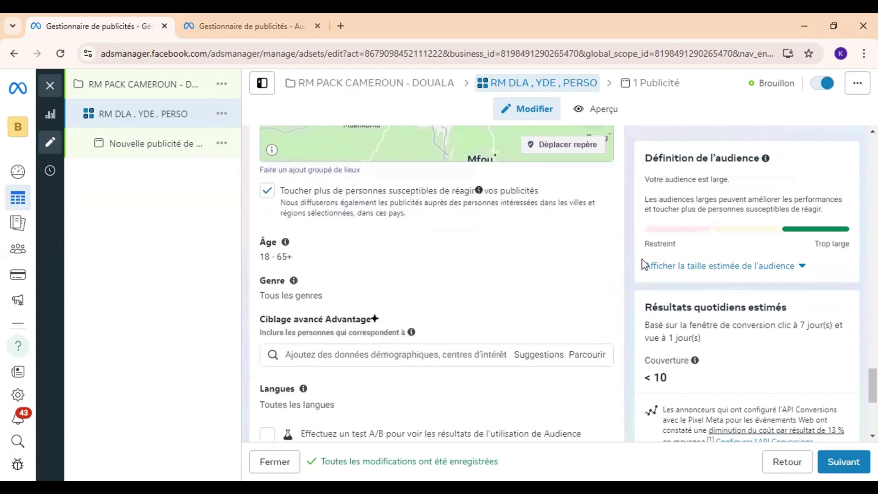
scroll(552, 289, down, 4)
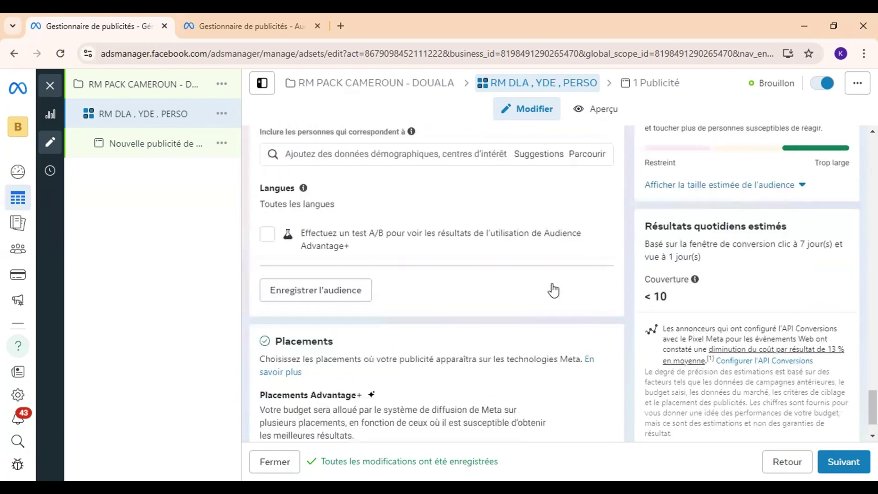
scroll(475, 247, up, 4)
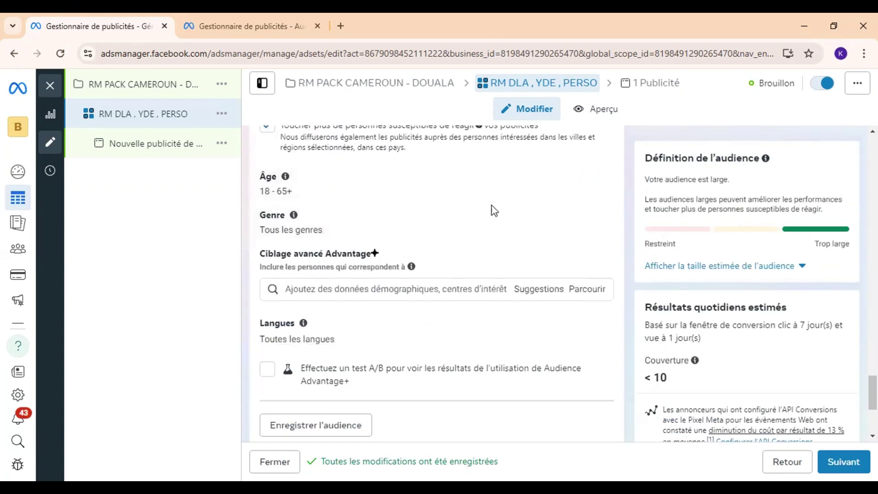
mouse_move(486, 186)
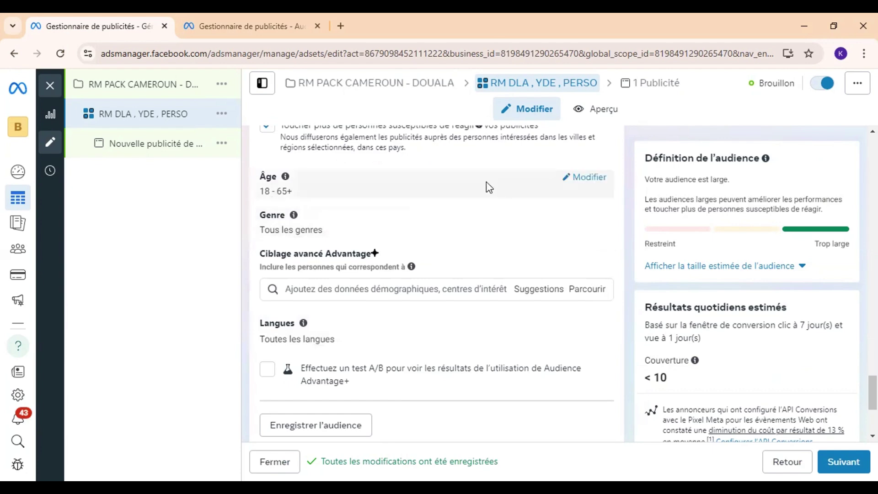
click(588, 178)
scroll(571, 255, down, 5)
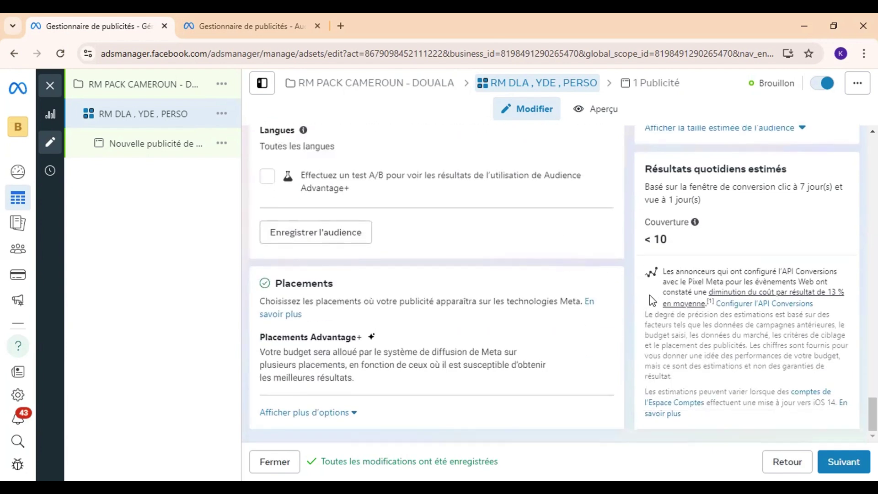
click(833, 460)
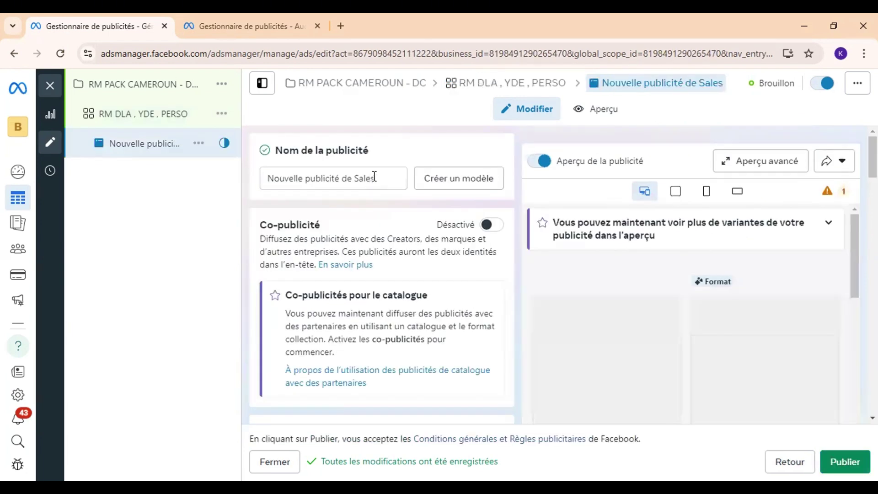
Look over the new ad's identity, ad setup, media, title and primary text settings
scroll(385, 279, down, 5)
scroll(385, 279, down, 3)
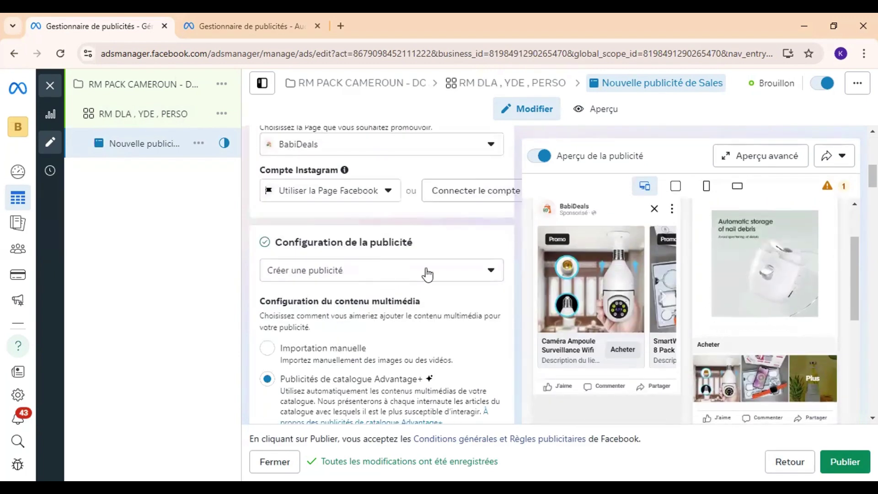
scroll(458, 275, down, 9)
scroll(458, 273, up, 10)
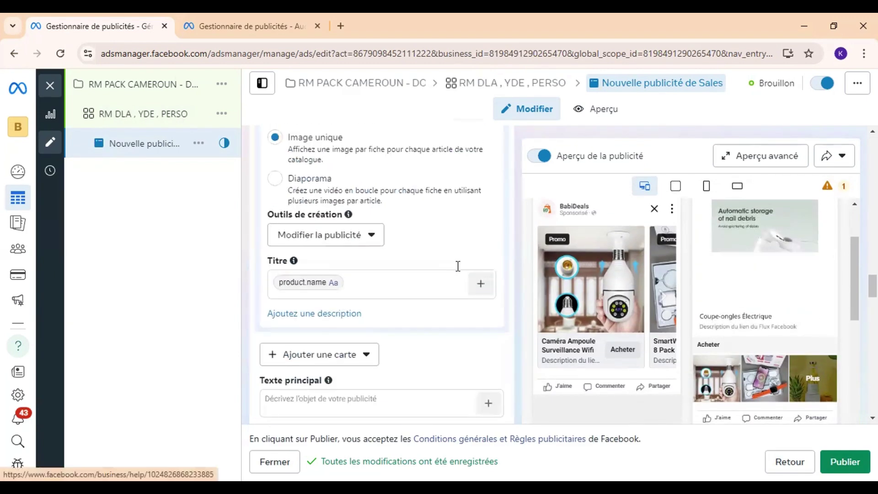
scroll(492, 252, up, 2)
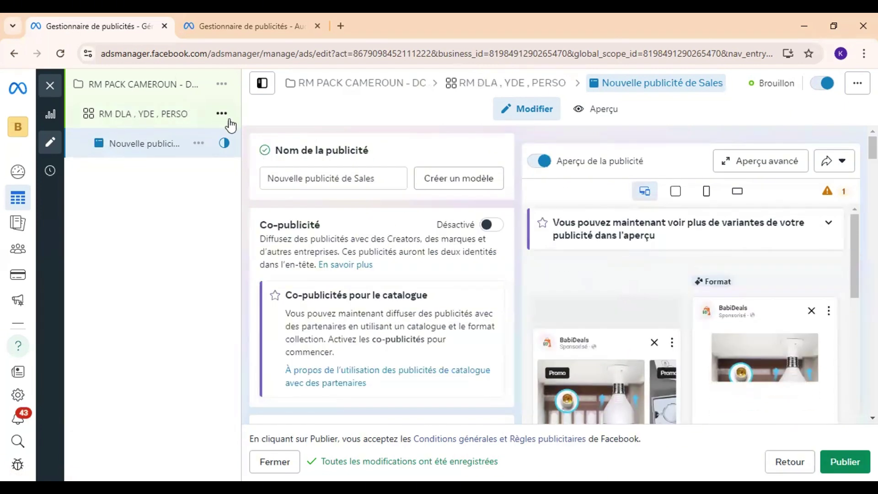
Quick-duplicate the RM DLA , YDE , PERSO ad set and replace the copy's RM PACK website audience with the Similaire (CM, 3%) - RM PACK lookalike
click(223, 118)
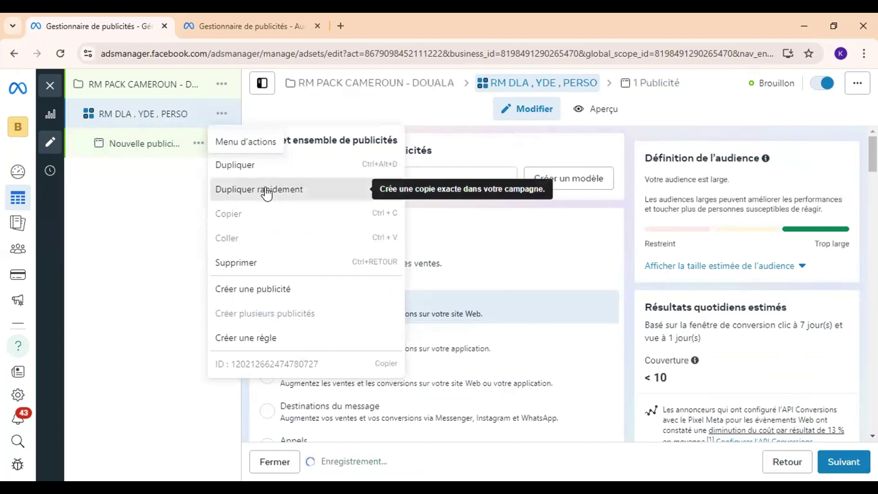
click(258, 189)
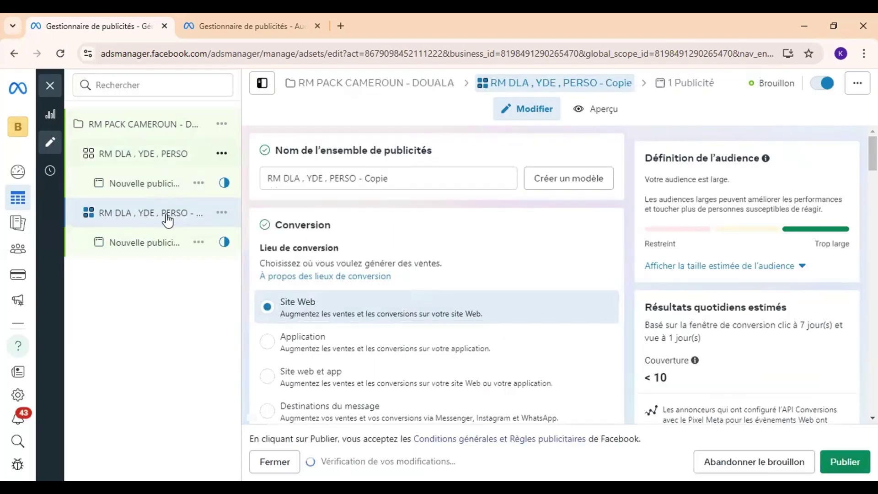
scroll(384, 208, down, 7)
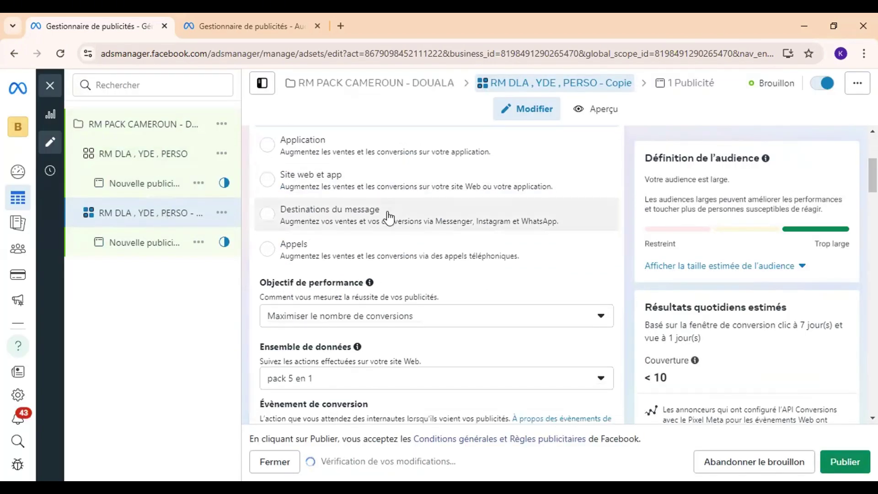
scroll(421, 260, down, 15)
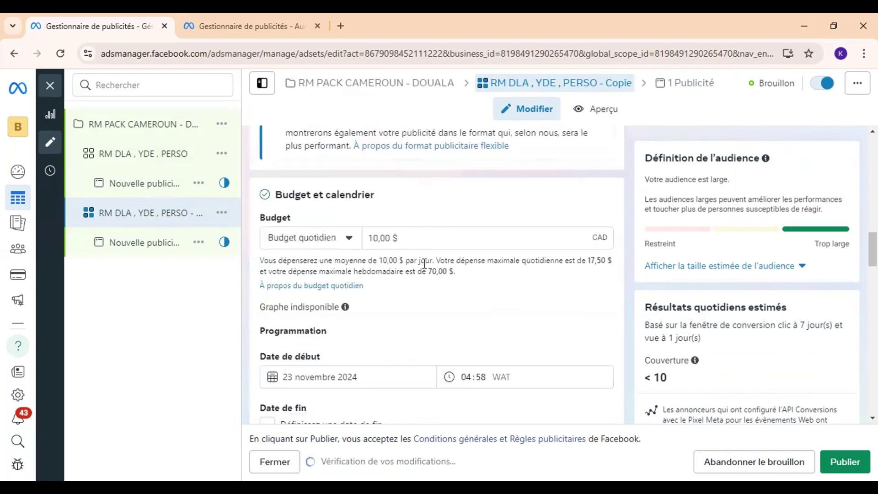
scroll(424, 263, down, 5)
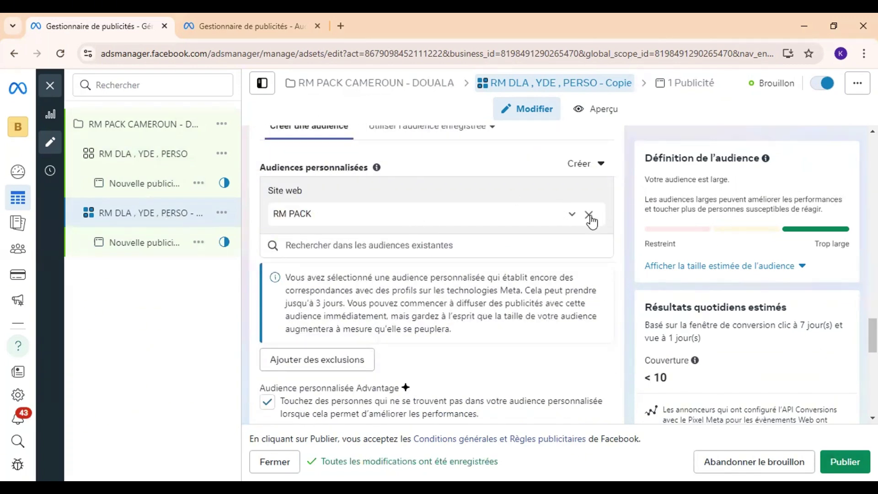
click(589, 215)
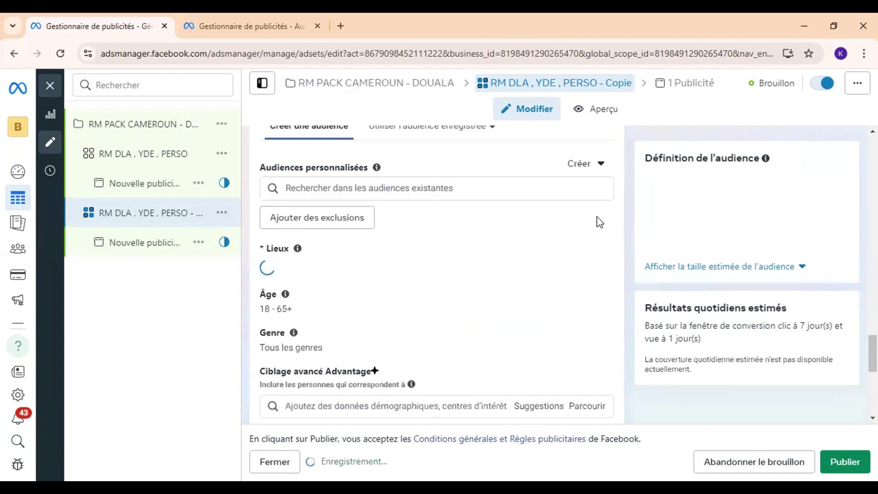
click(445, 188)
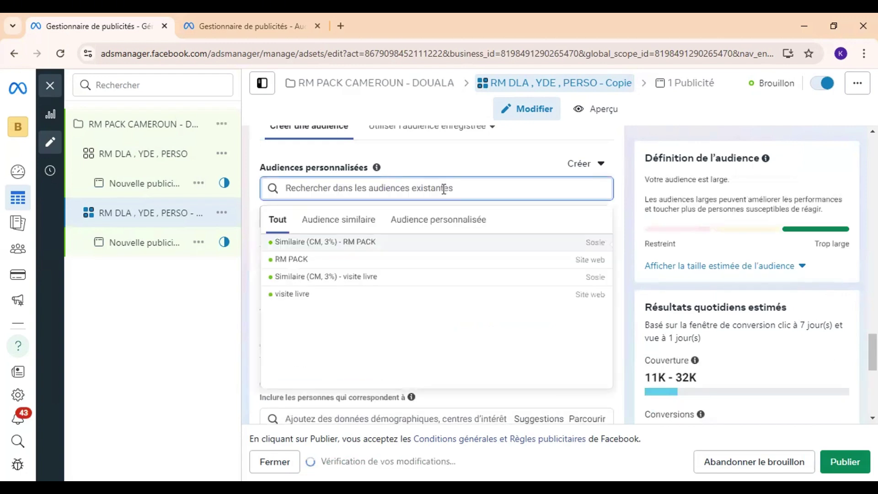
click(370, 247)
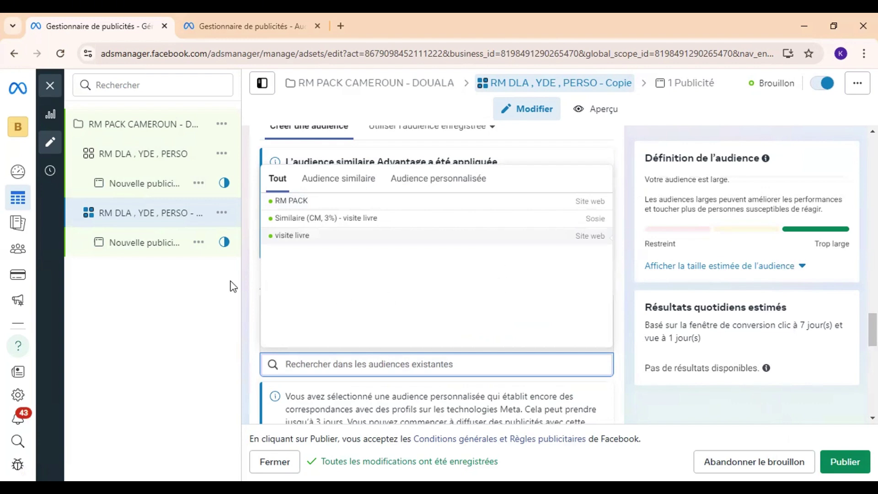
click(224, 307)
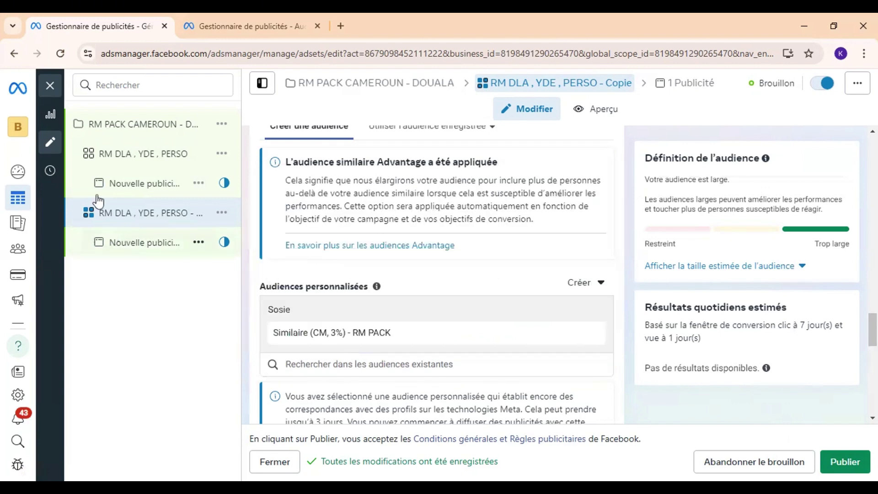
Check the copied ad set's locations and demographics and its ad's identity and setup, and return to the original RM DLA , YDE , PERSO ad set
scroll(464, 326, down, 7)
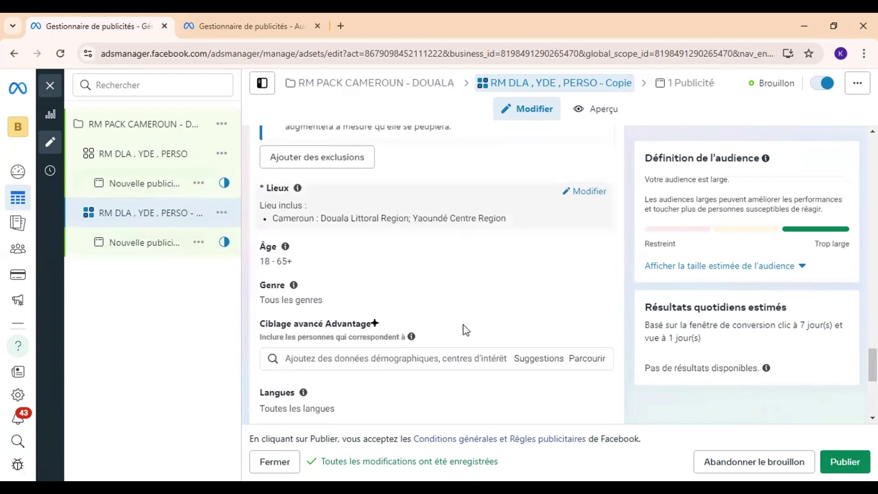
scroll(465, 329, up, 3)
scroll(464, 293, down, 3)
click(165, 252)
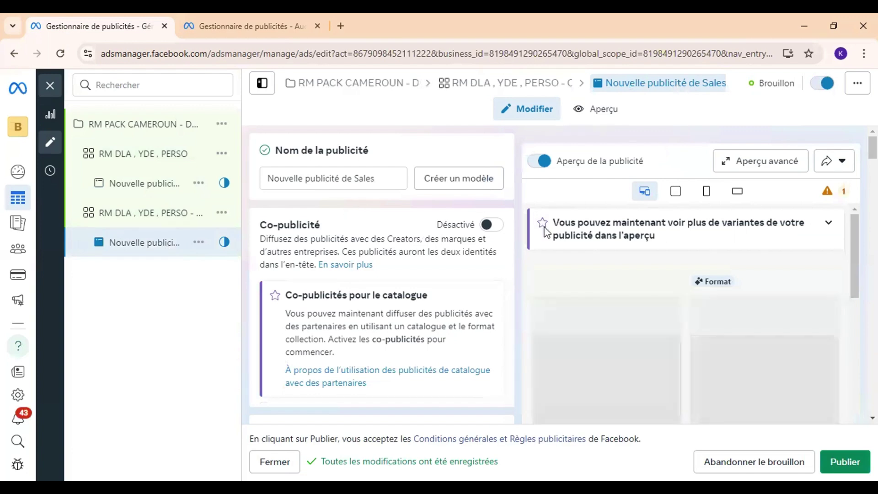
scroll(514, 249, down, 5)
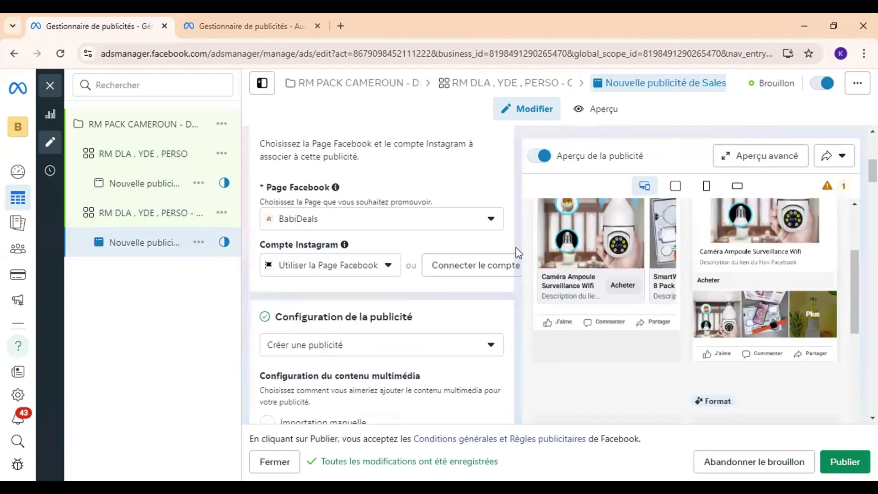
scroll(512, 247, up, 5)
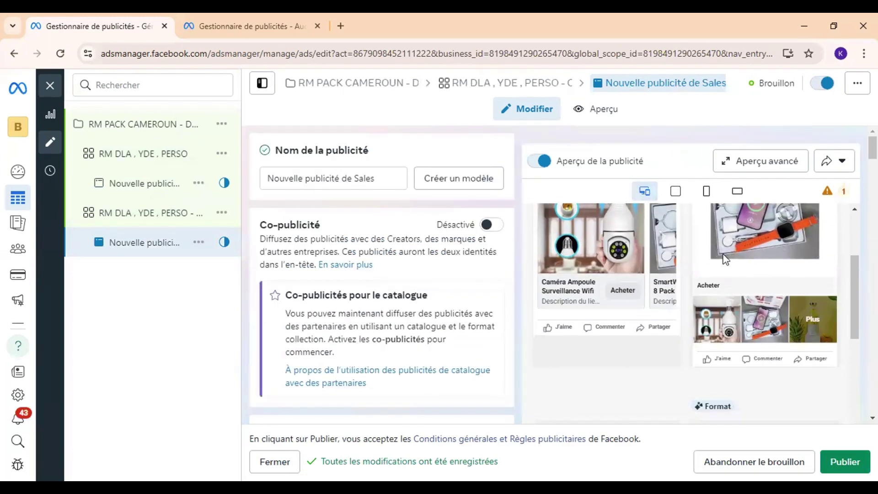
scroll(727, 256, up, 5)
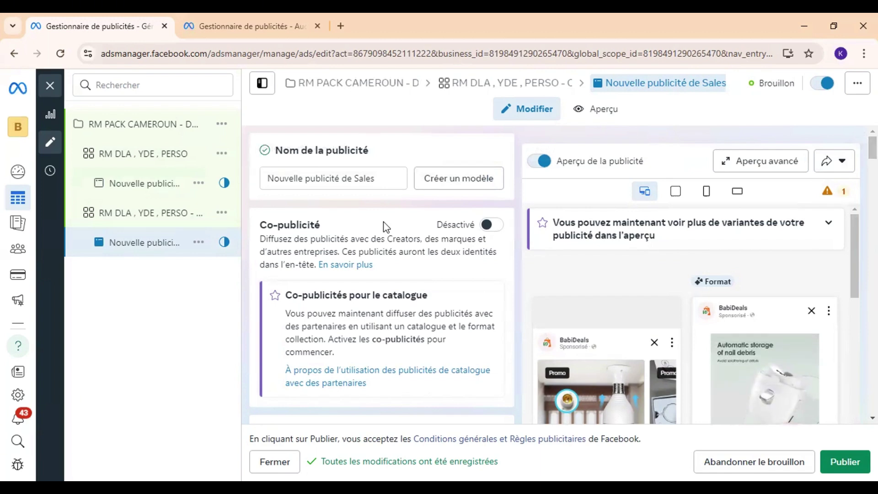
scroll(384, 225, down, 7)
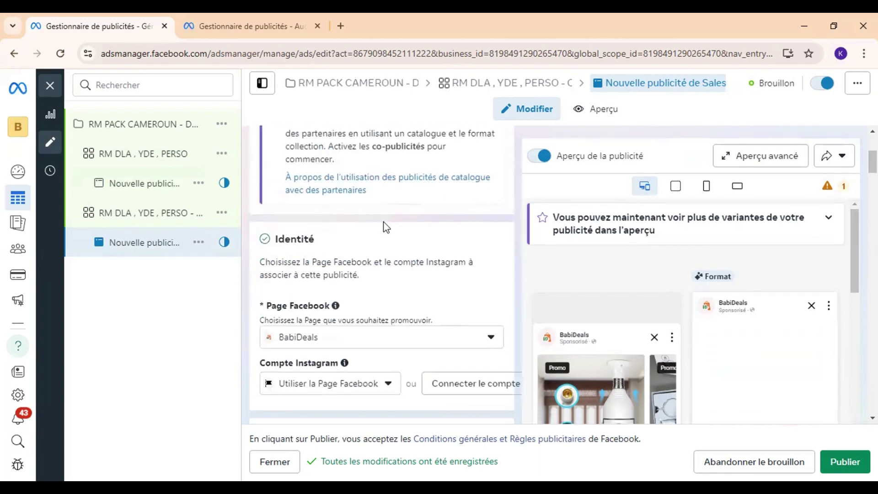
click(161, 164)
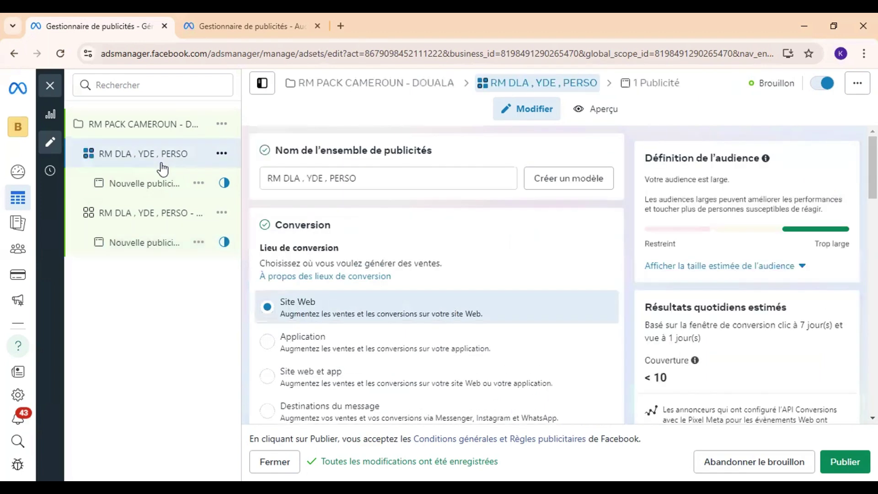